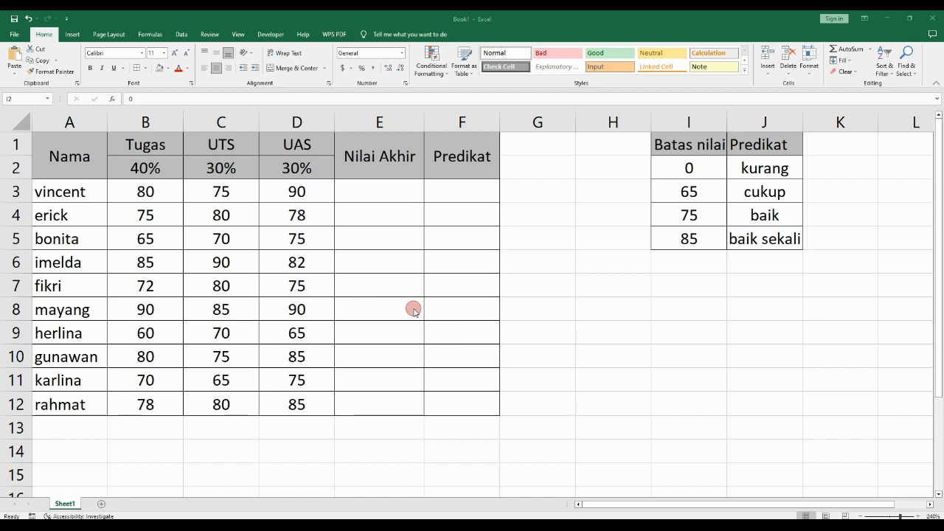
Examine the Tugas, UTS and UAS weights in row 2 that feed the Nilai Akhir column
{"action": "left_click", "coordinate": [364, 194]}
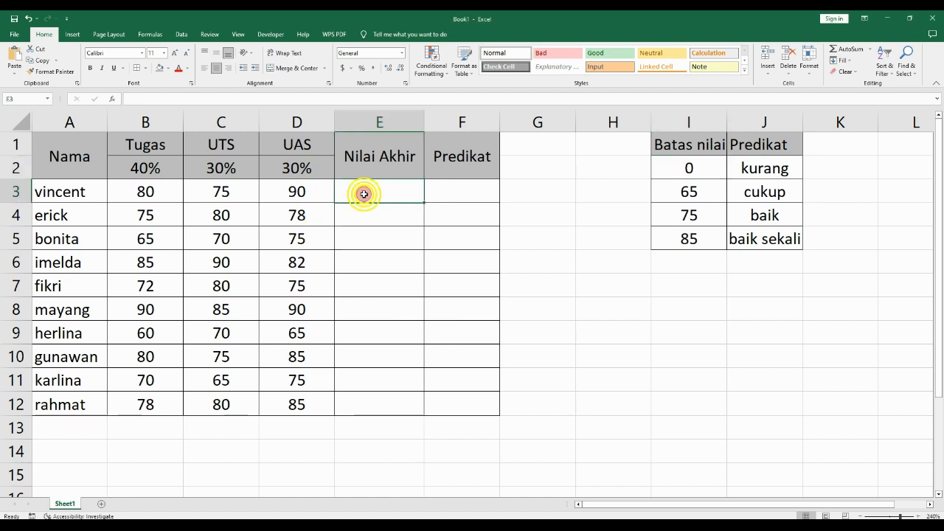
{"action": "left_click", "coordinate": [159, 166]}
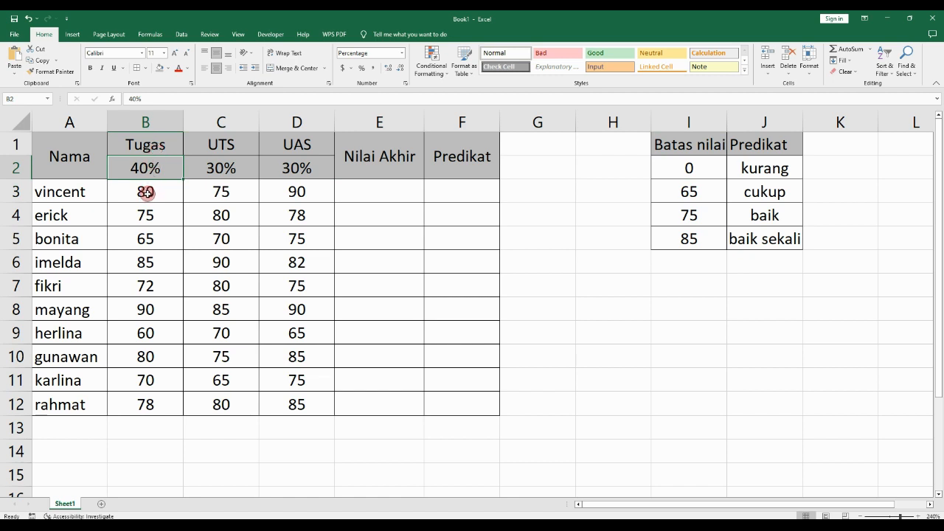
{"action": "left_click", "coordinate": [221, 162]}
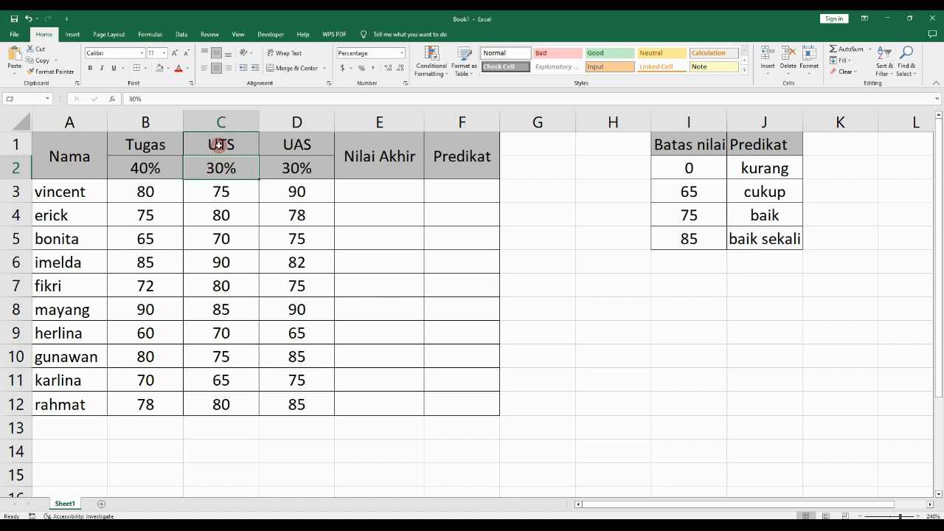
{"action": "left_click", "coordinate": [219, 145]}
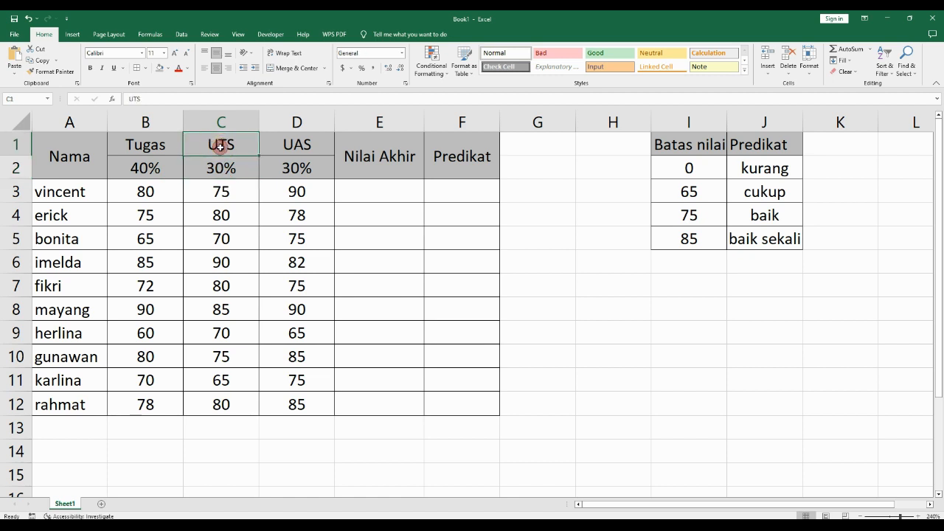
{"action": "left_click", "coordinate": [295, 169]}
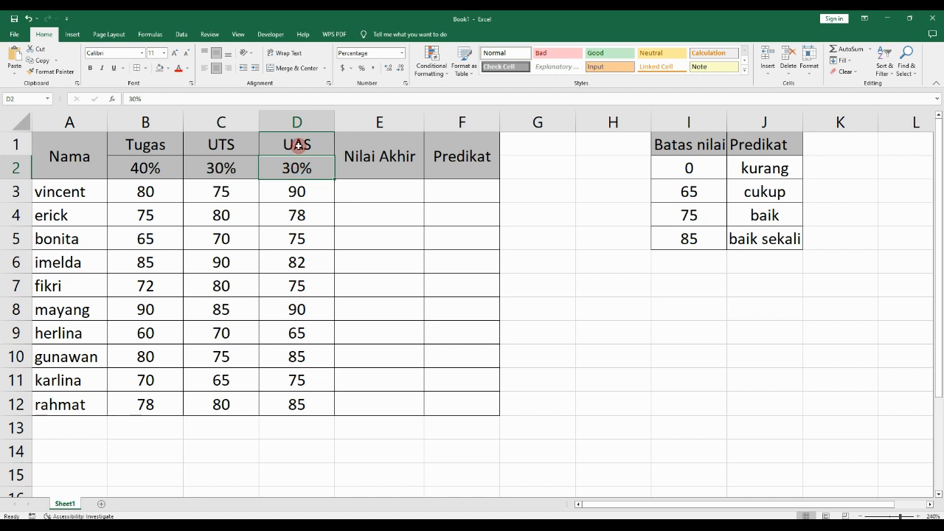
{"action": "left_click", "coordinate": [371, 192]}
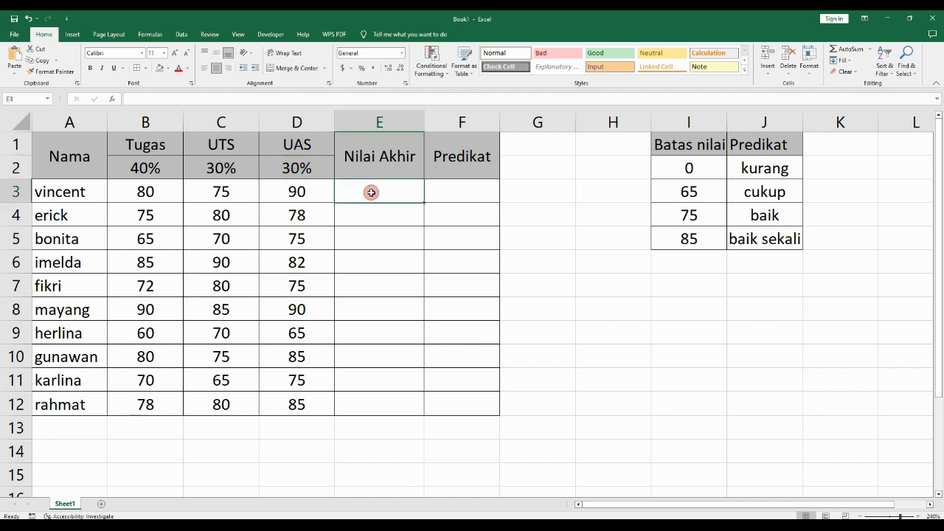
{"action": "left_click", "coordinate": [375, 215]}
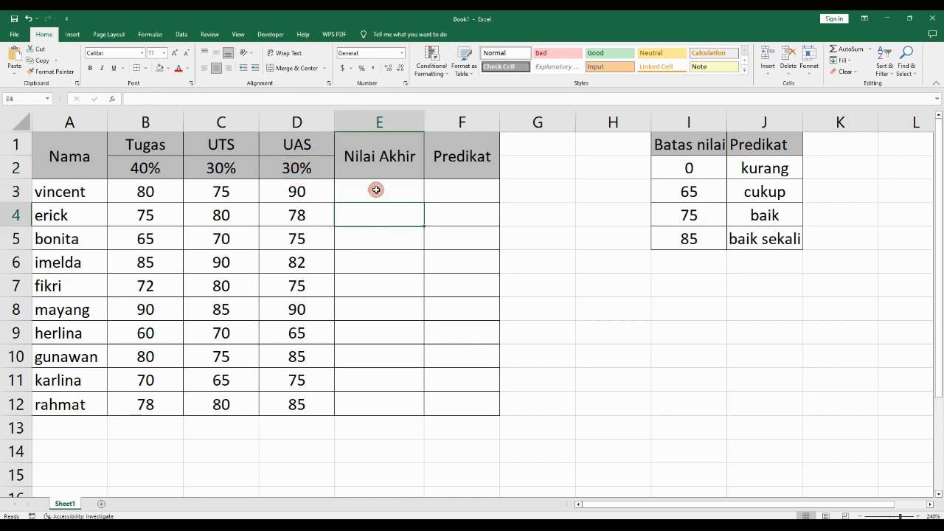
{"action": "left_click", "coordinate": [376, 190]}
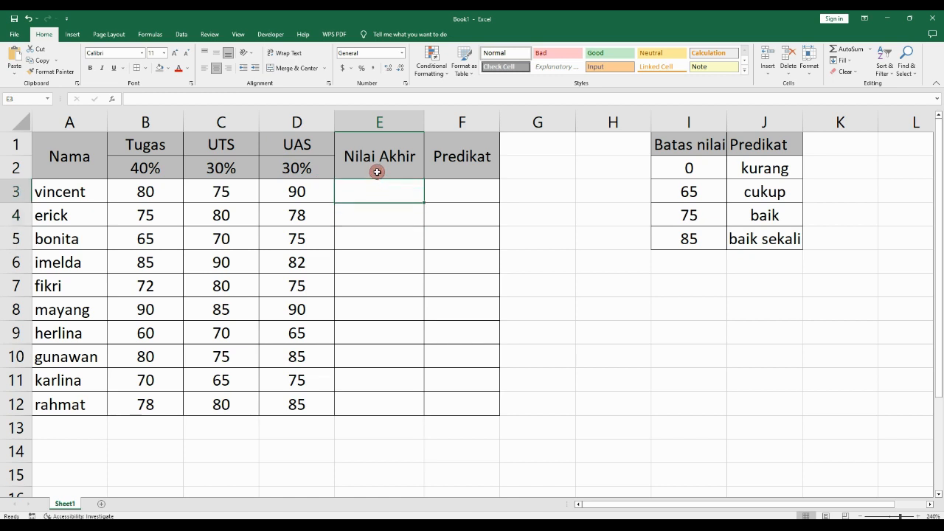
Examine the Nilai Akhir and Predikat columns of the student score table
{"action": "left_click", "coordinate": [381, 123]}
{"action": "left_click", "coordinate": [396, 187]}
{"action": "left_click", "coordinate": [396, 231]}
{"action": "left_click", "coordinate": [408, 304]}
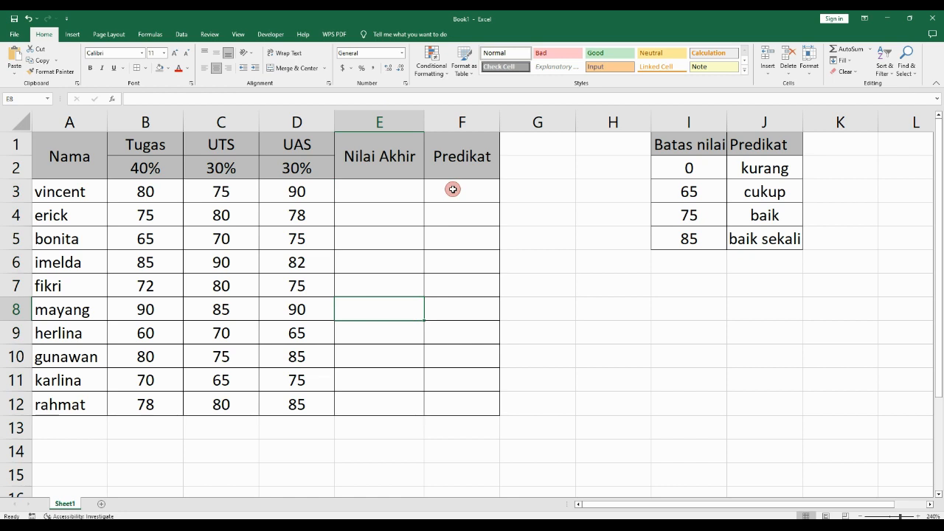
{"action": "left_click", "coordinate": [453, 188]}
{"action": "left_click", "coordinate": [459, 214]}
{"action": "left_click", "coordinate": [462, 191]}
{"action": "left_click", "coordinate": [462, 214]}
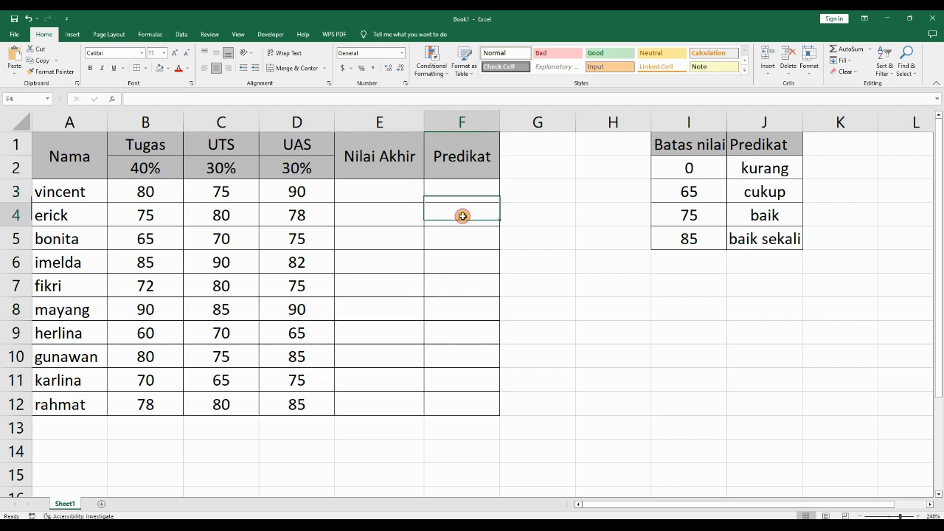
{"action": "left_click", "coordinate": [462, 188]}
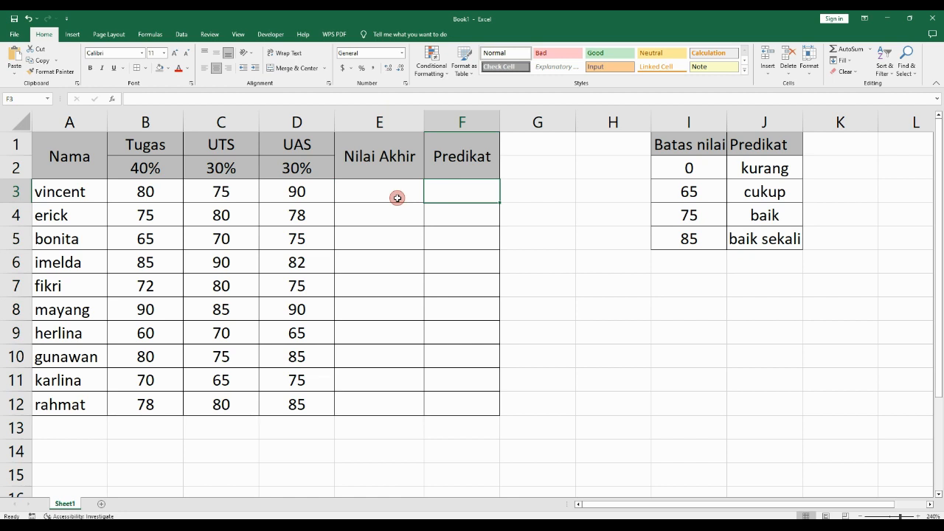
{"action": "left_click", "coordinate": [386, 163]}
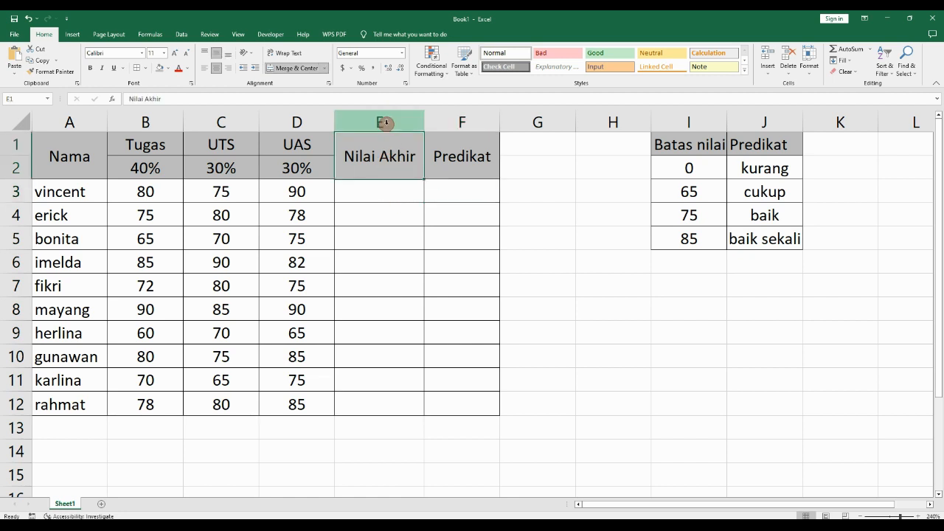
{"action": "left_click", "coordinate": [387, 122]}
{"action": "left_click", "coordinate": [382, 196]}
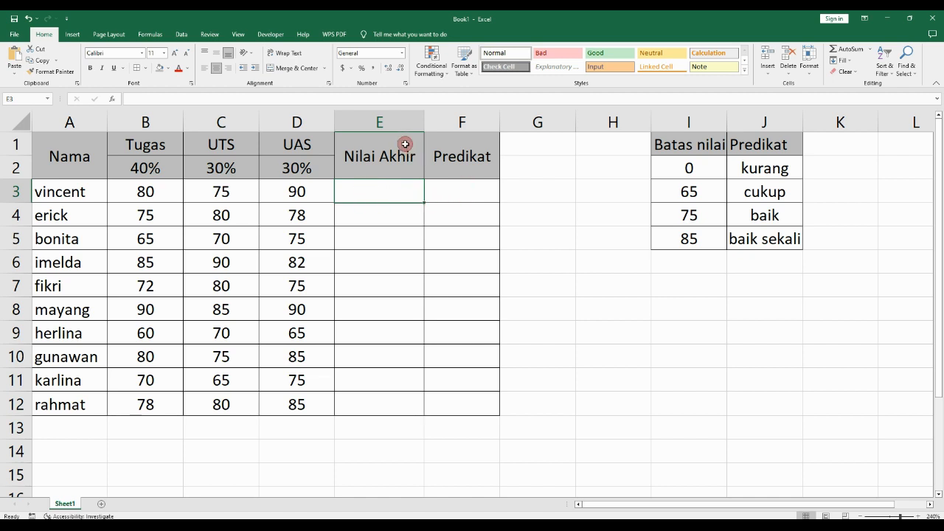
{"action": "left_click", "coordinate": [382, 121]}
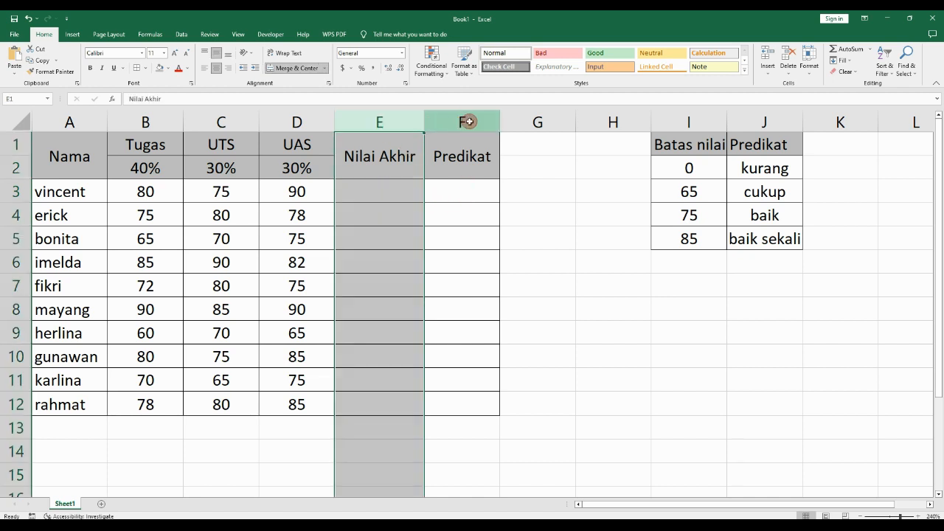
{"action": "left_click", "coordinate": [468, 122]}
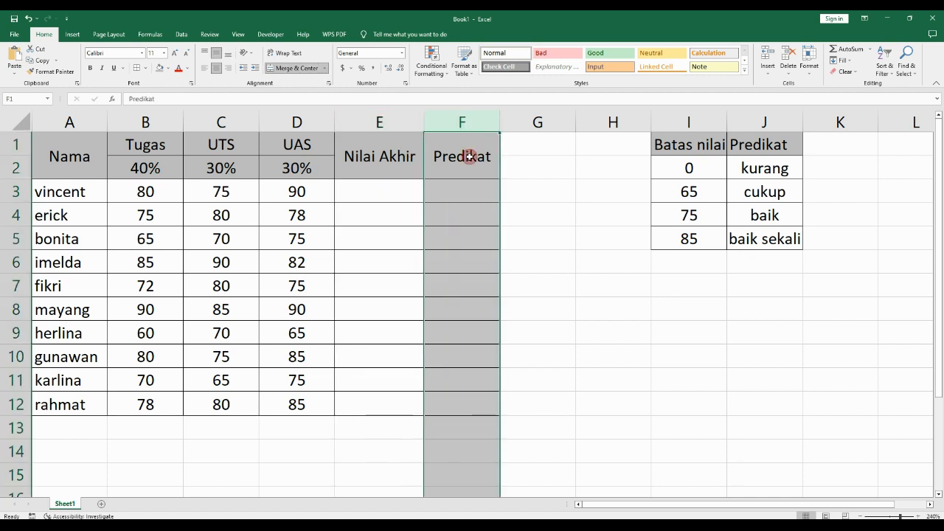
{"action": "left_click", "coordinate": [451, 194]}
{"action": "left_click", "coordinate": [395, 189]}
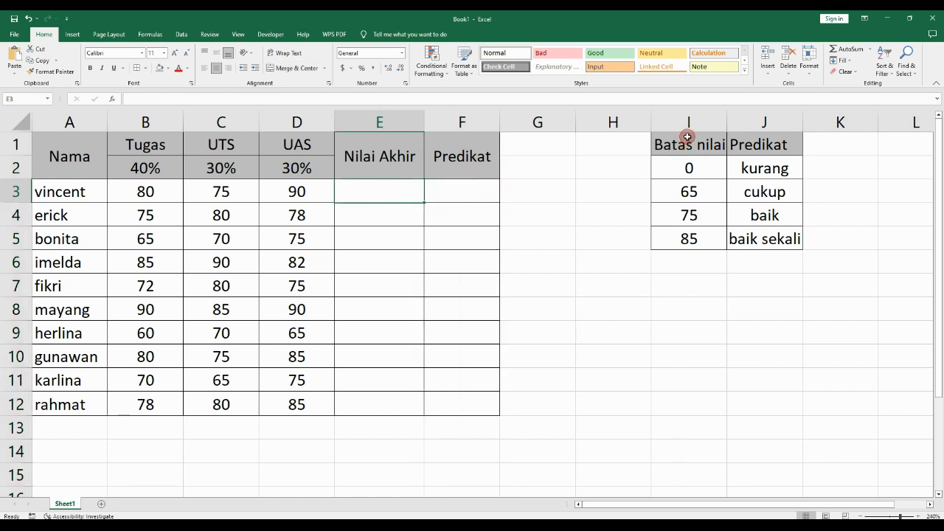
Examine the Batas nilai and Predikat reference table in I1:J5 against the Predikat column F
{"action": "left_click_drag", "start_coordinate": [686, 137], "coordinate": [756, 238]}
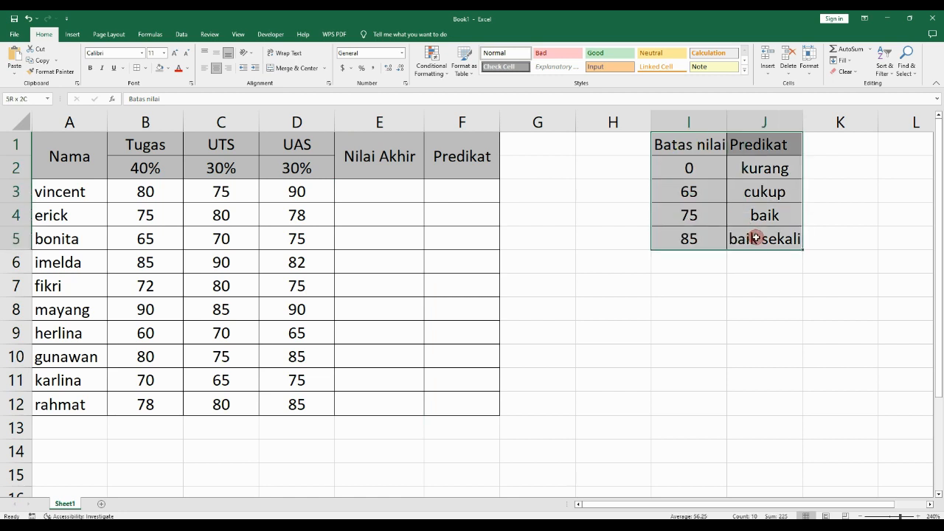
{"action": "left_click", "coordinate": [687, 136]}
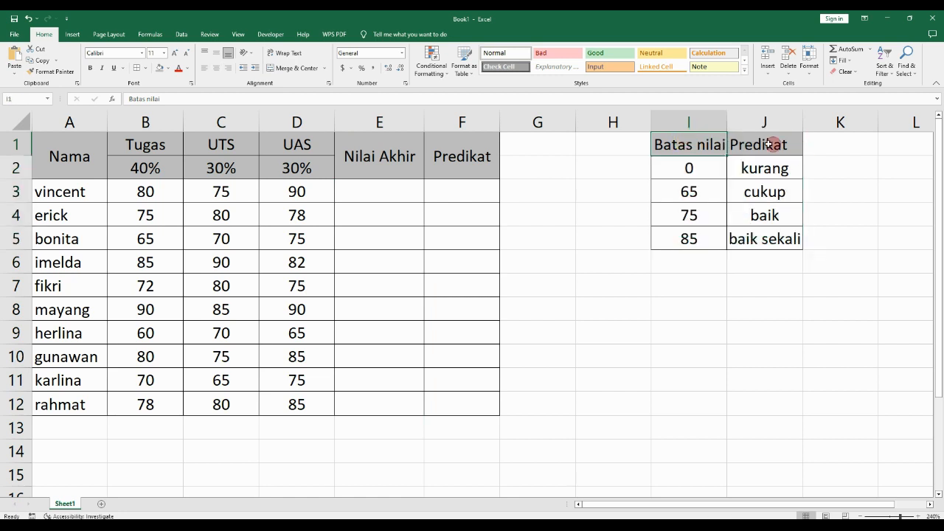
{"action": "left_click", "coordinate": [391, 122]}
{"action": "left_click", "coordinate": [450, 124]}
{"action": "left_click", "coordinate": [455, 192]}
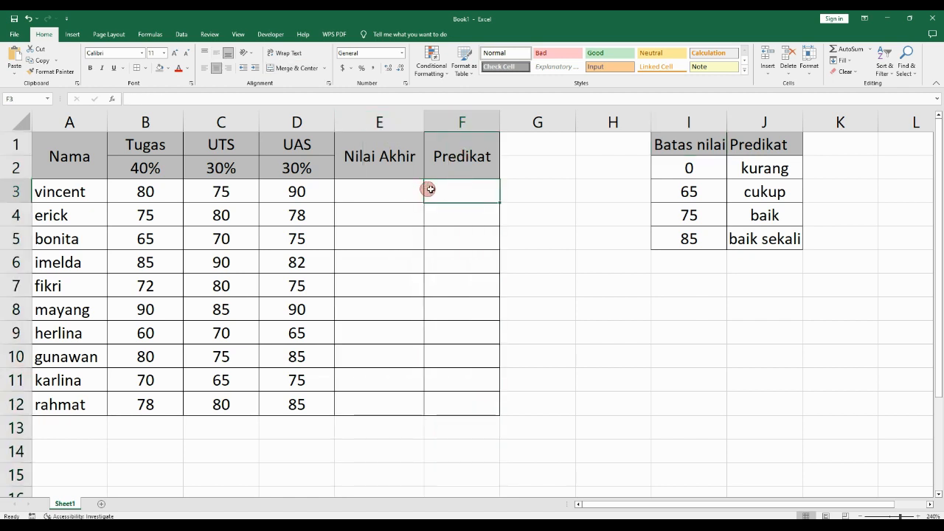
{"action": "left_click", "coordinate": [450, 193]}
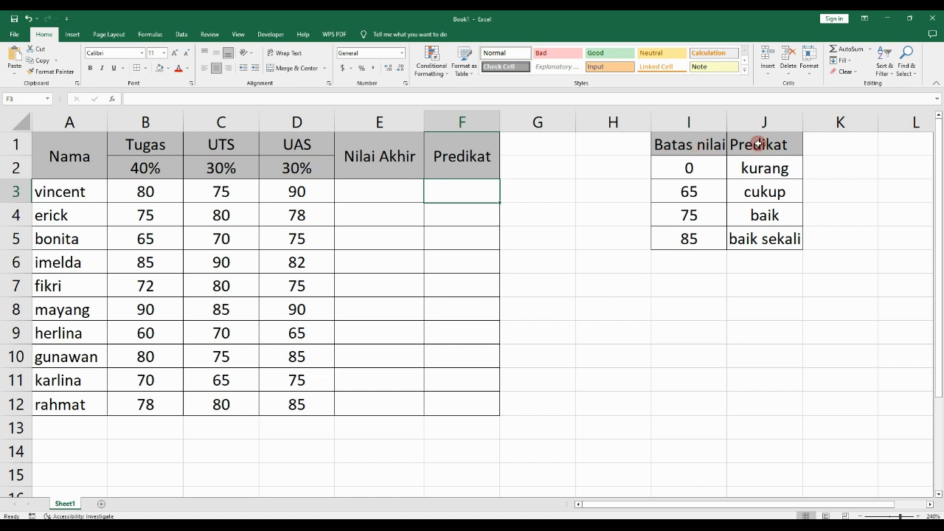
{"action": "left_click", "coordinate": [712, 125]}
{"action": "left_click_drag", "start_coordinate": [712, 125], "coordinate": [752, 158]}
{"action": "left_click", "coordinate": [740, 194]}
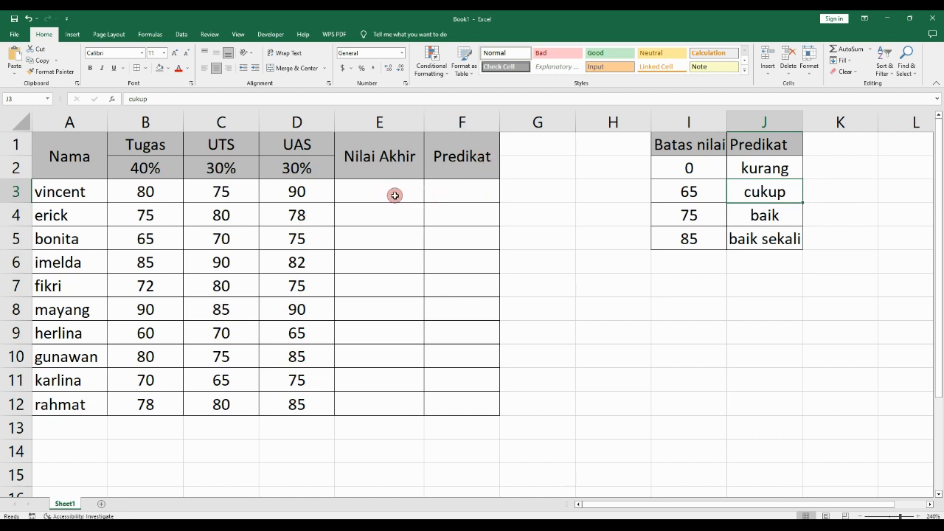
{"action": "left_click", "coordinate": [765, 170]}
{"action": "left_click_drag", "start_coordinate": [765, 170], "coordinate": [765, 237]}
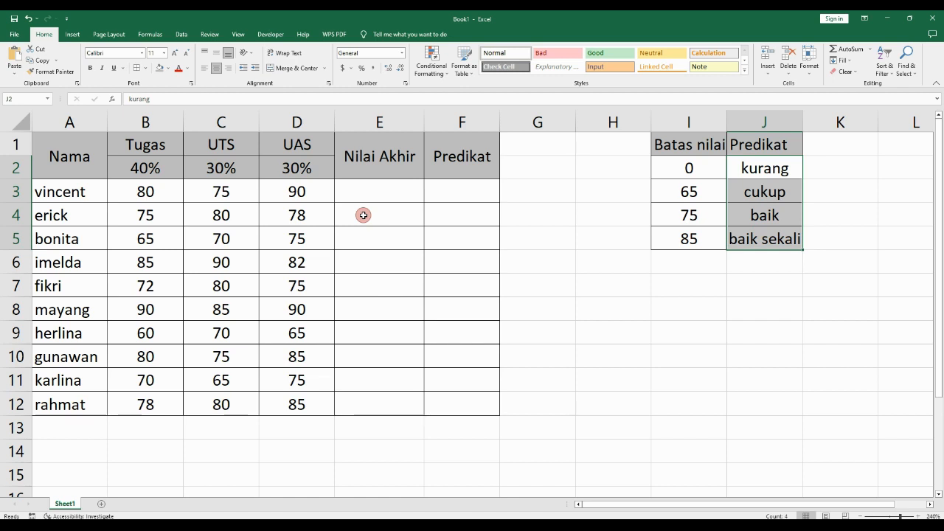
{"action": "left_click", "coordinate": [471, 124]}
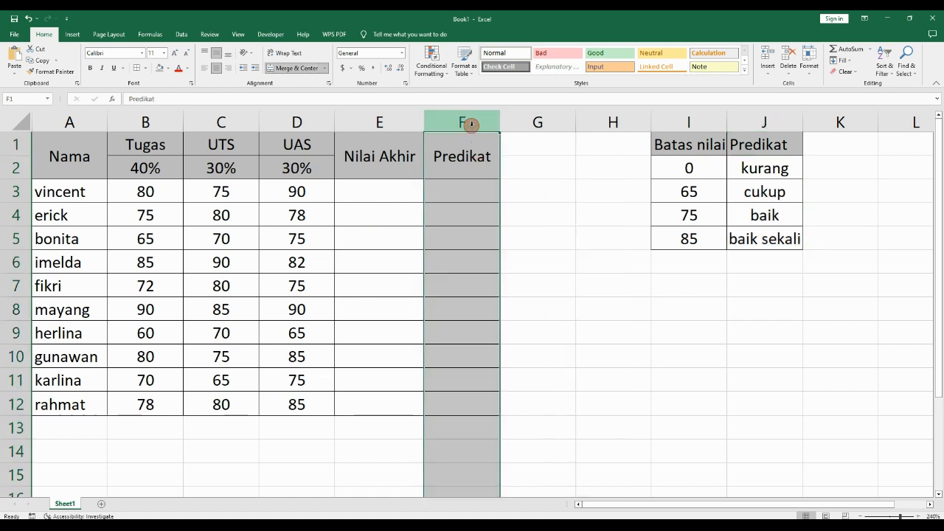
{"action": "left_click", "coordinate": [464, 192]}
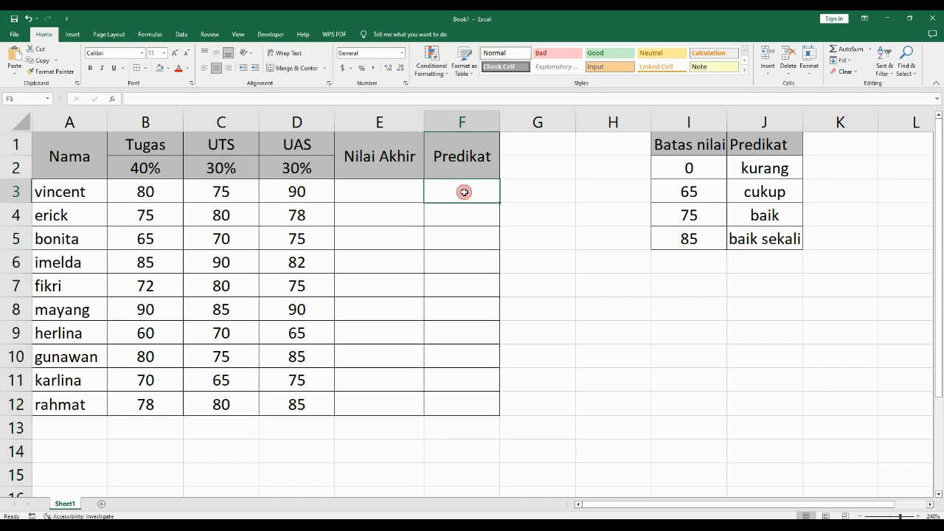
{"action": "left_click_drag", "start_coordinate": [714, 145], "coordinate": [760, 239]}
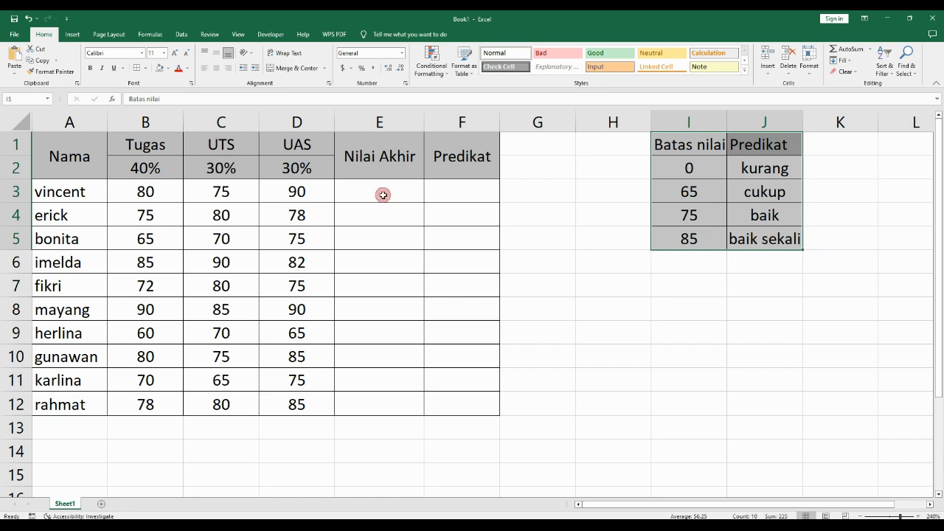
Begin the Nilai Akhir formula in E3 with =$B$2*B3, keeping the Tugas weight as an absolute reference
{"action": "left_click", "coordinate": [383, 195]}
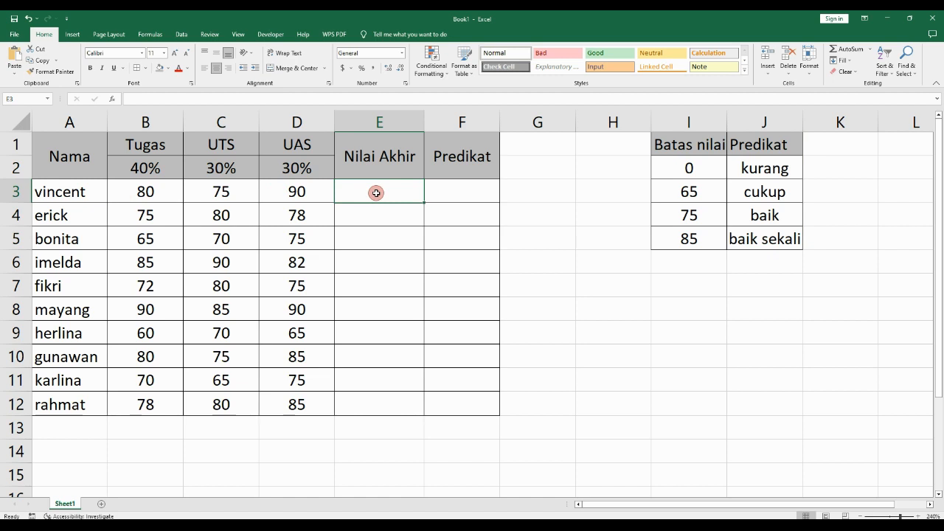
{"action": "type", "text": "="}
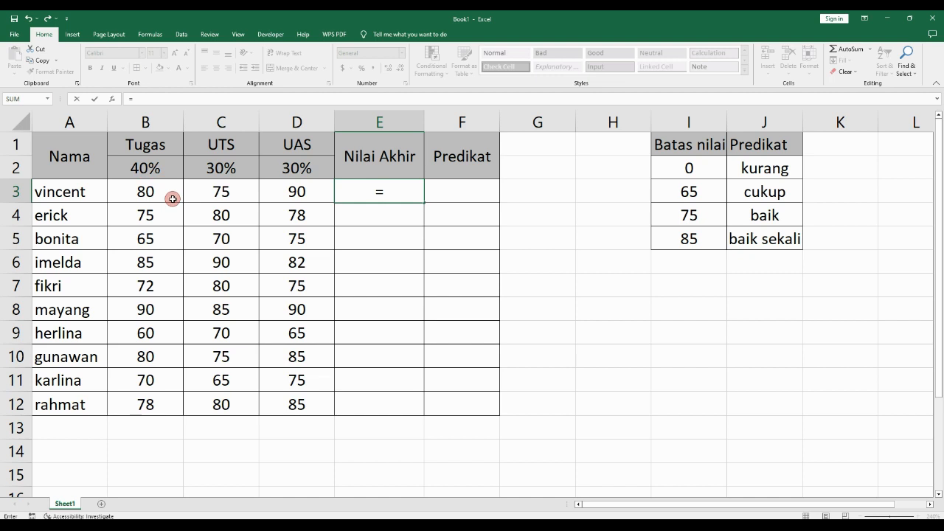
{"action": "left_click", "coordinate": [147, 170]}
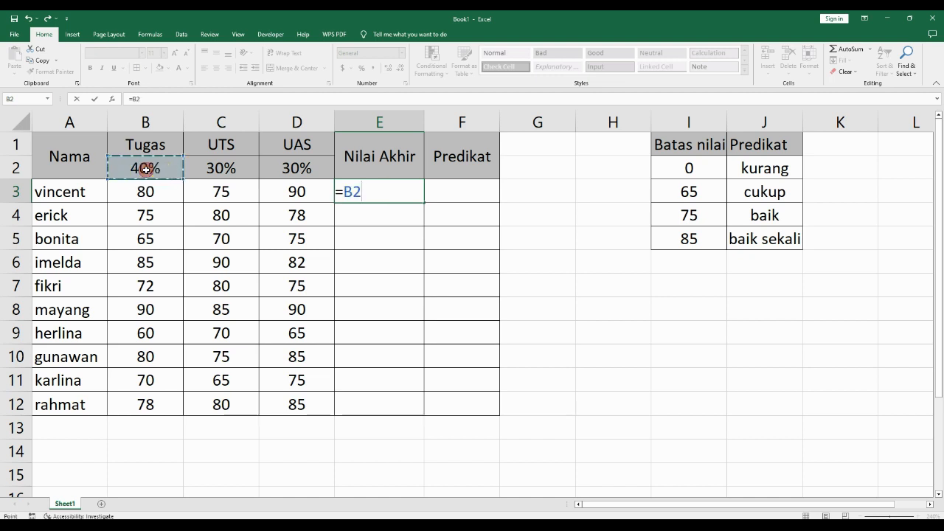
{"action": "left_click", "coordinate": [344, 193]}
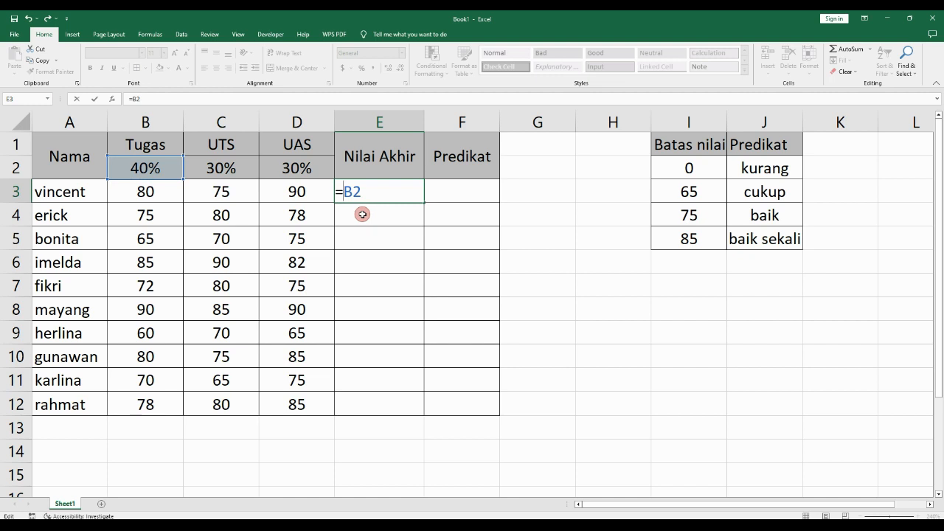
{"action": "type", "text": "$"}
{"action": "left_click", "coordinate": [360, 193]}
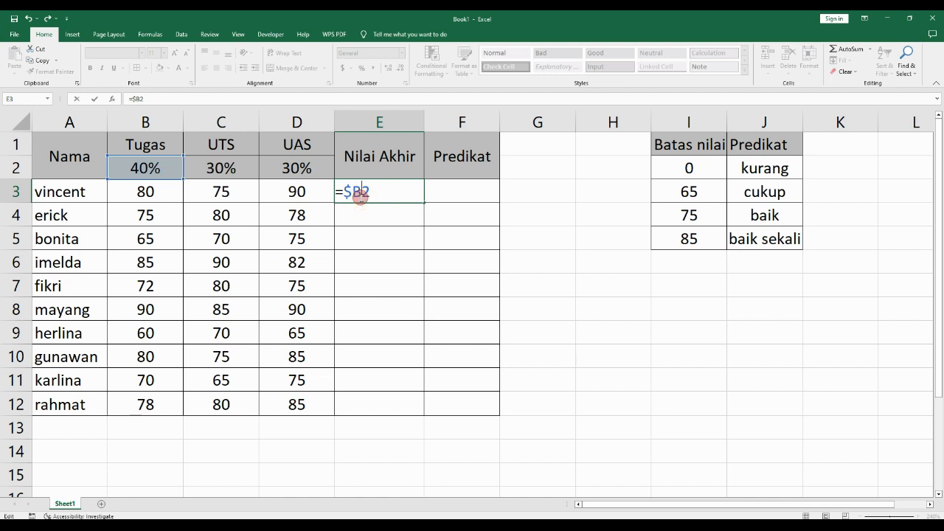
{"action": "type", "text": "$"}
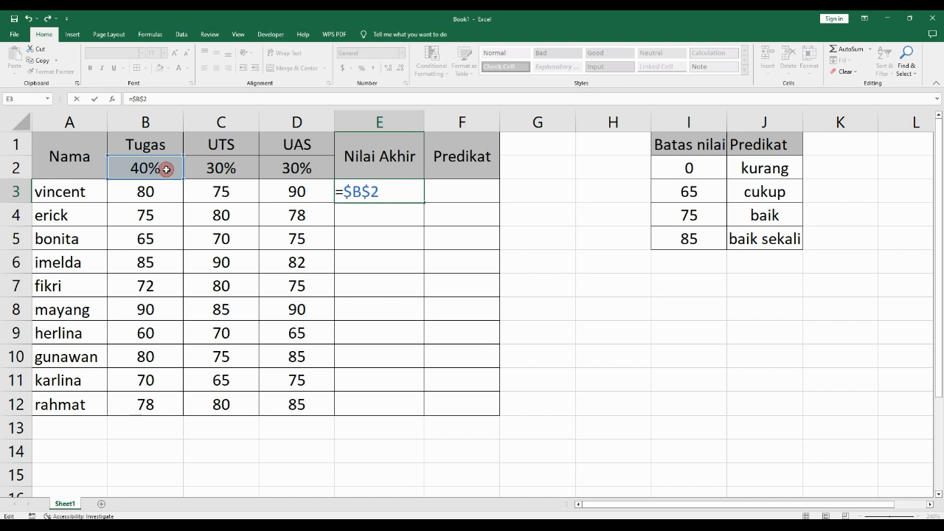
{"action": "type", "text": "*"}
{"action": "left_click", "coordinate": [161, 196]}
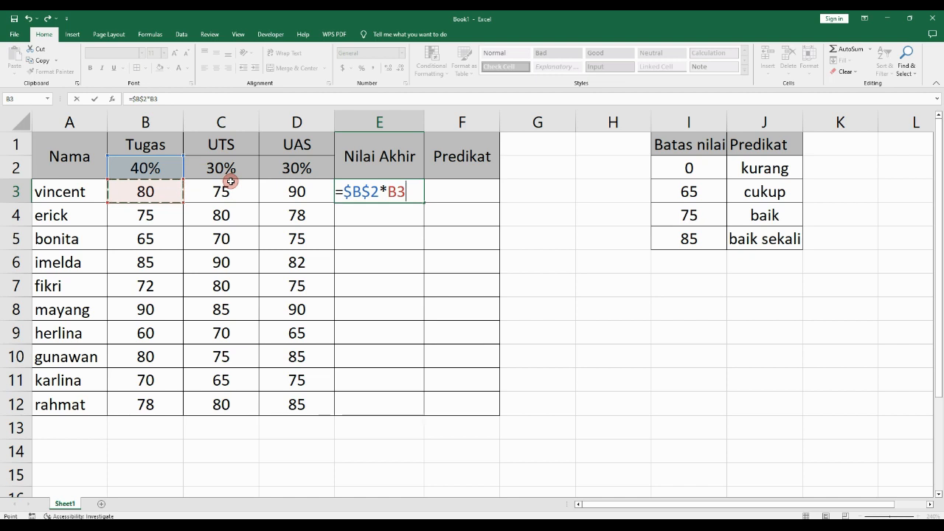
Extend the E3 formula with +$C$2*C3, keeping the UTS weight as an absolute reference
{"action": "type", "text": "+"}
{"action": "left_click", "coordinate": [231, 169]}
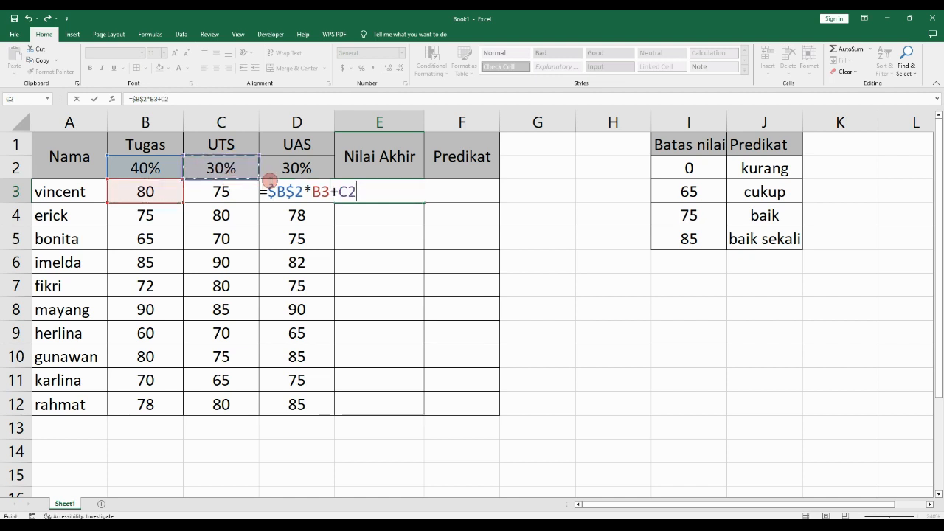
{"action": "left_click", "coordinate": [338, 193]}
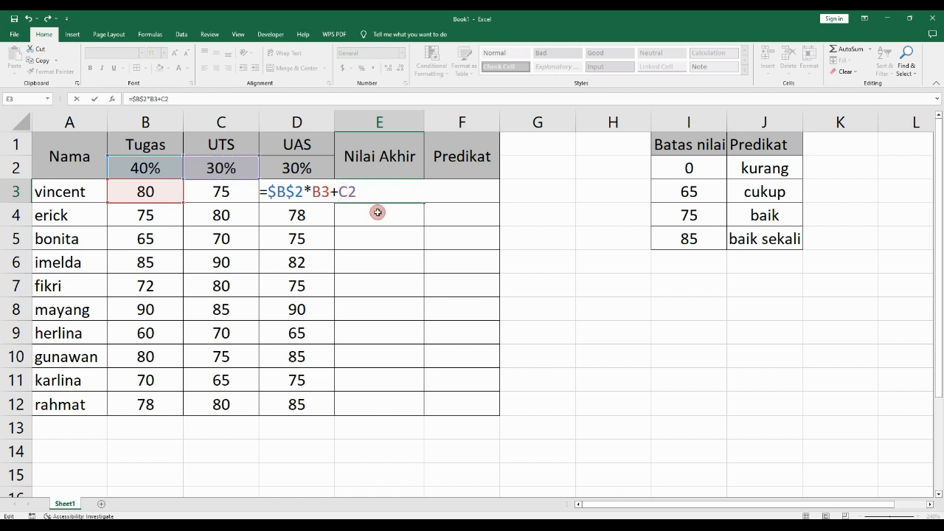
{"action": "type", "text": "$"}
{"action": "key", "text": "Right"}
{"action": "type", "text": "$2"}
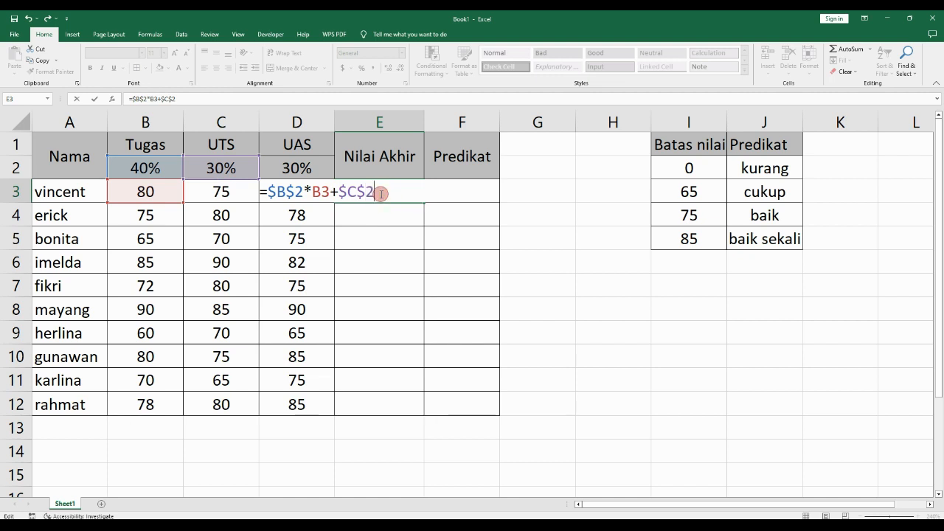
{"action": "type", "text": "*"}
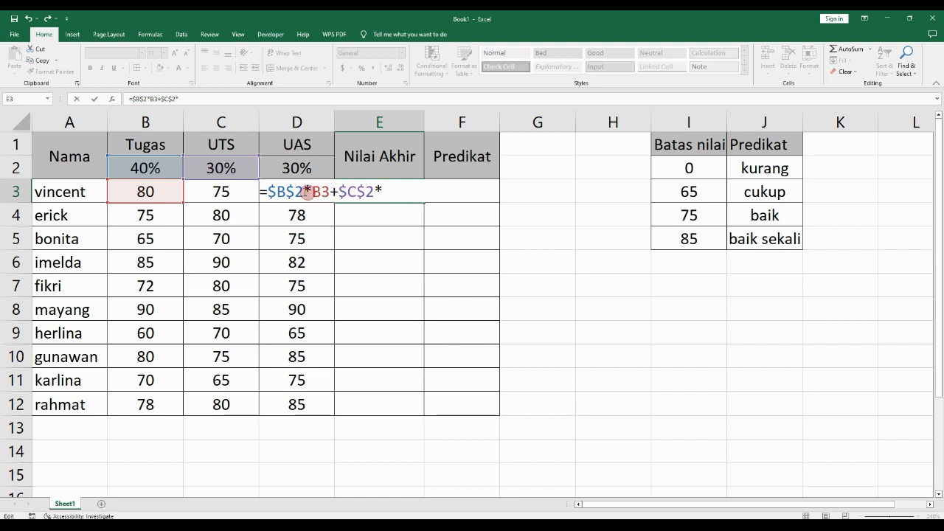
{"action": "left_click", "coordinate": [228, 193]}
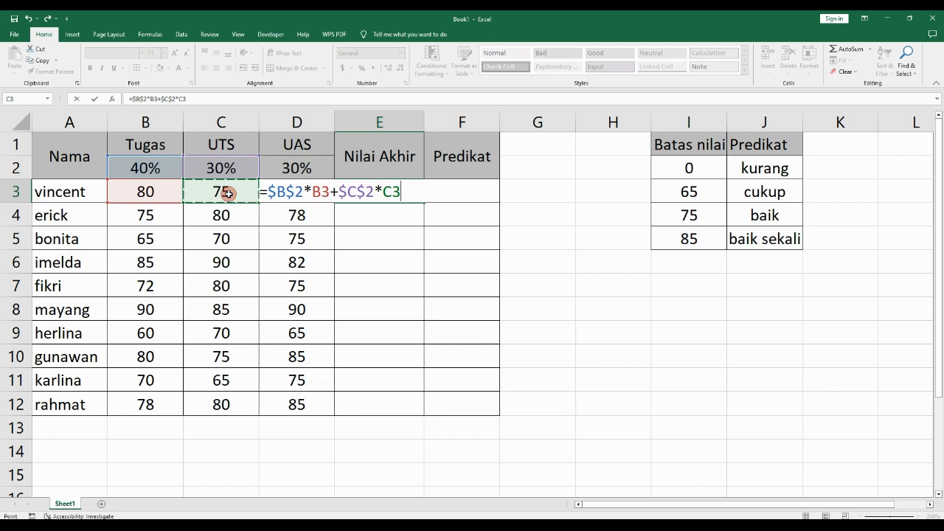
Complete the Nilai Akhir formula in E3 by adding +$D$2*D3, with the UAS weight as an absolute reference
{"action": "type", "text": "+"}
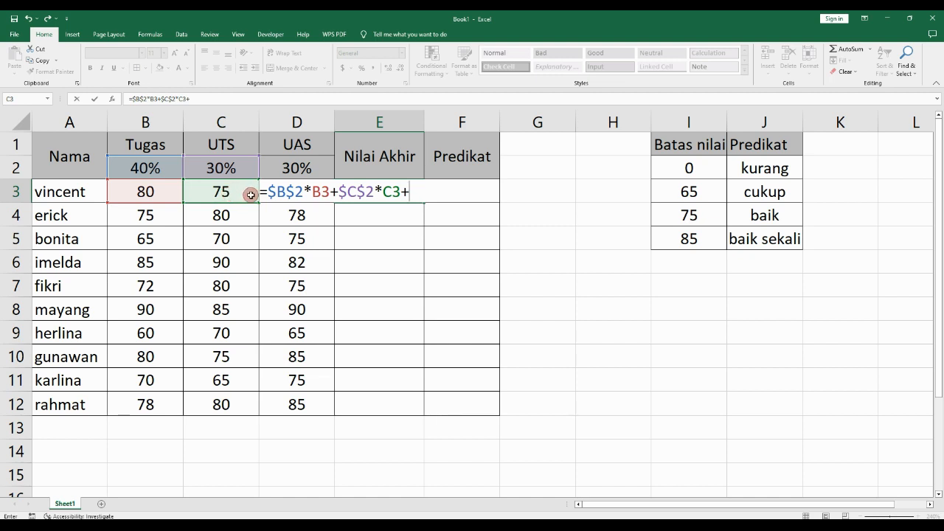
{"action": "left_click", "coordinate": [287, 168]}
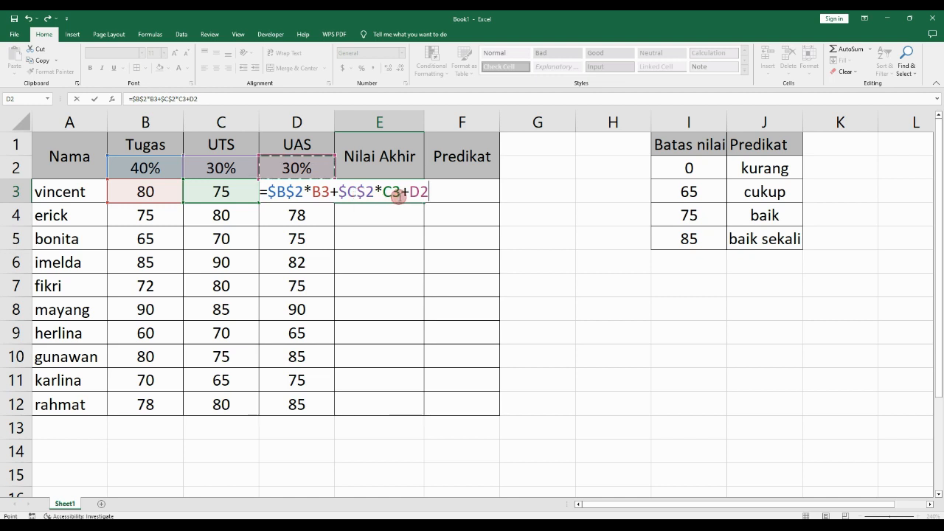
{"action": "left_click", "coordinate": [408, 192]}
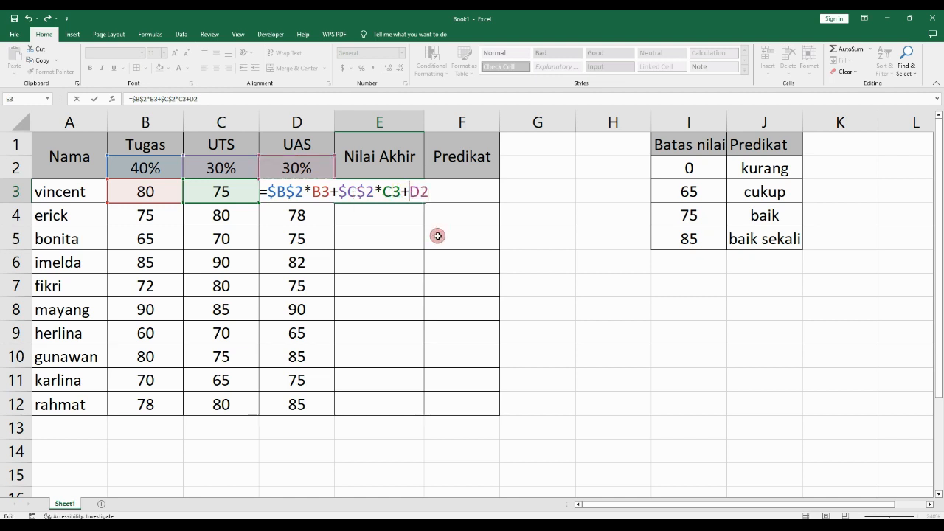
{"action": "type", "text": "$B"}
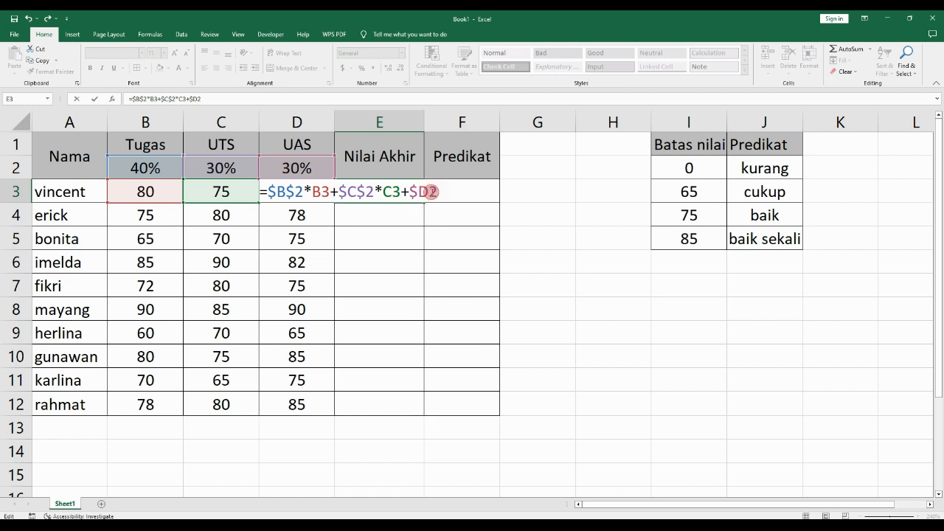
{"action": "type", "text": "$"}
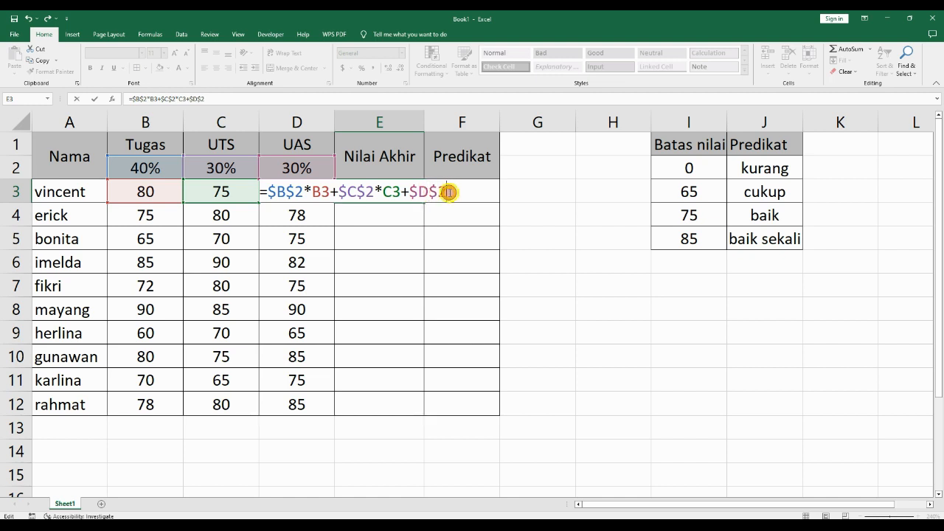
{"action": "left_click", "coordinate": [448, 192]}
{"action": "type", "text": "*"}
{"action": "type", "text": "d3"}
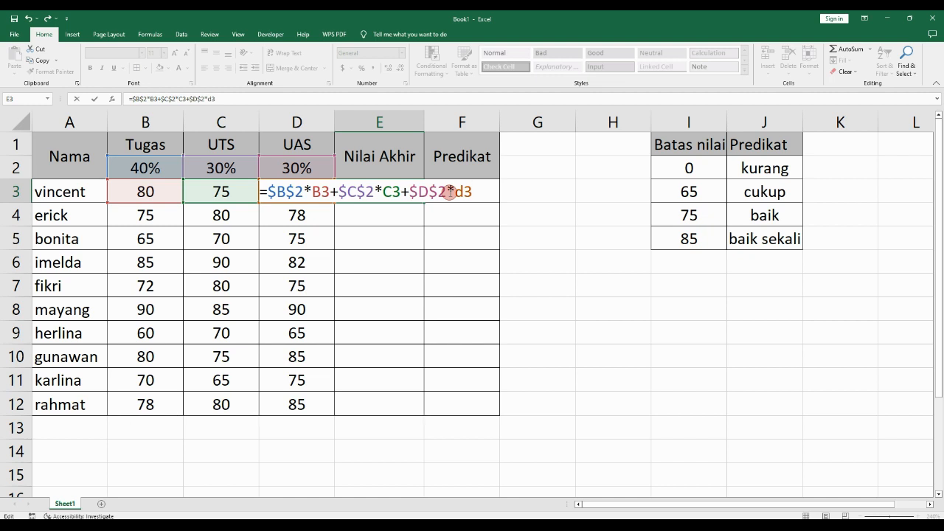
{"action": "key", "text": "Return"}
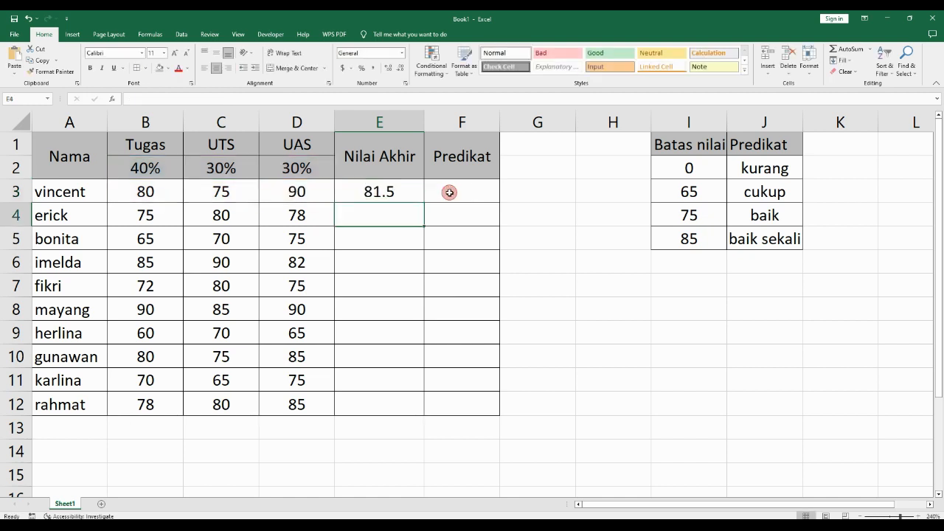
Review the cell references in the completed Nilai Akhir formula in E3
{"action": "left_click", "coordinate": [404, 188]}
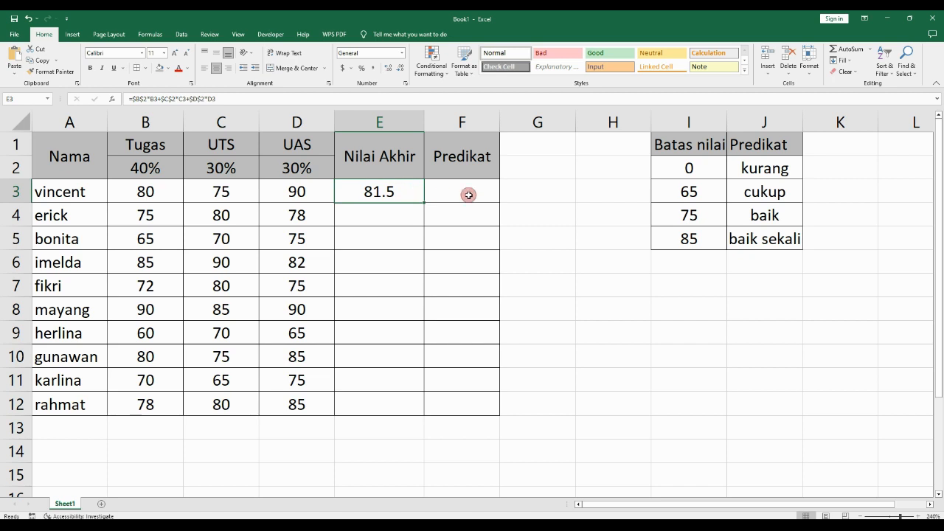
{"action": "double_click", "coordinate": [392, 190]}
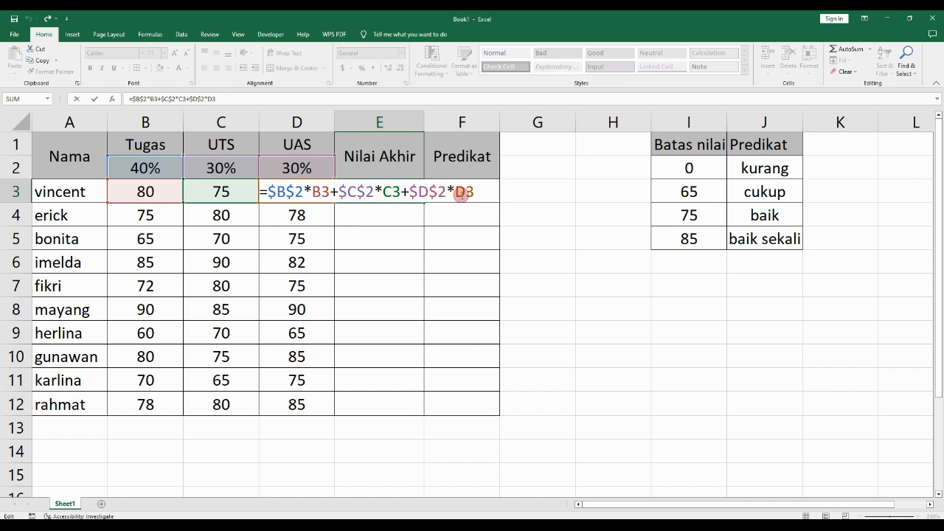
{"action": "key", "text": "Return"}
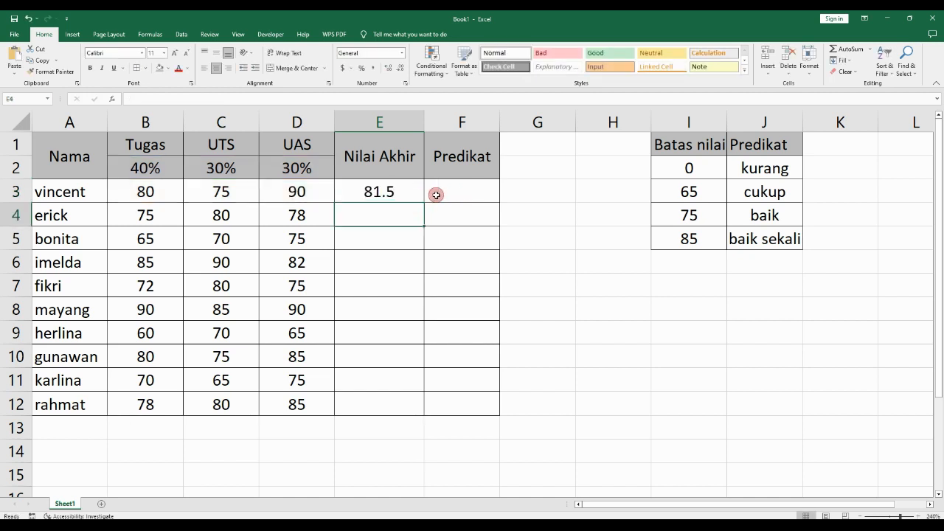
Begin a VLOOKUP formula in F3 under Predikat, using the Nilai Akhir in E3 as the lookup value
{"action": "left_click", "coordinate": [437, 194]}
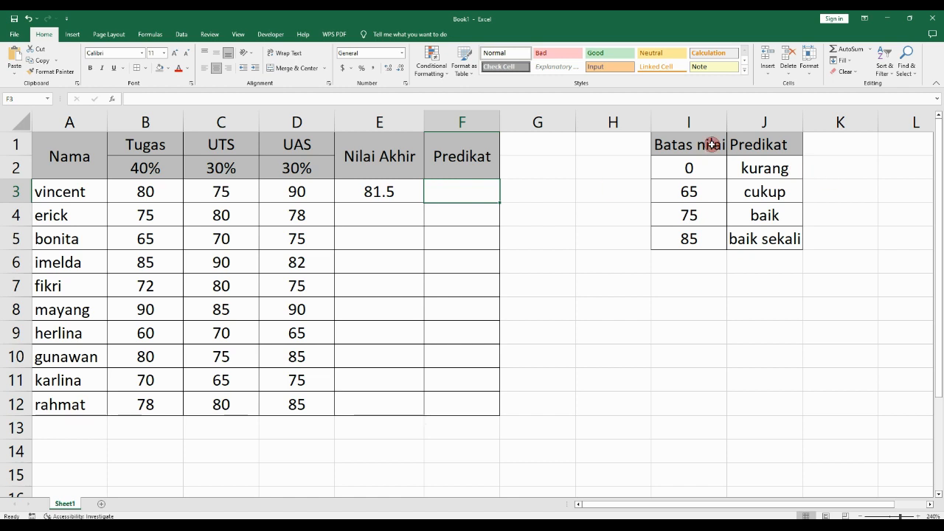
{"action": "left_click_drag", "start_coordinate": [711, 144], "coordinate": [746, 240]}
{"action": "left_click", "coordinate": [477, 156]}
{"action": "left_click", "coordinate": [487, 194]}
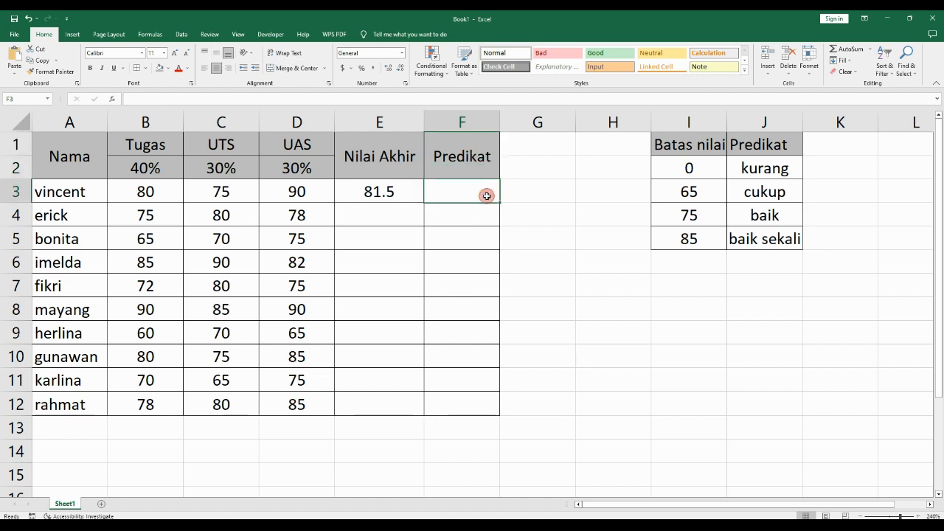
{"action": "type", "text": "="}
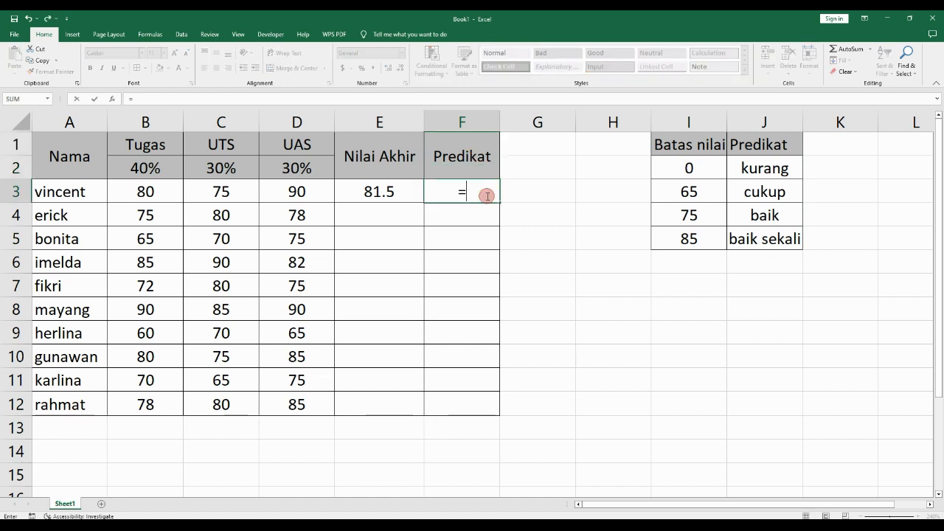
{"action": "type", "text": "vlookup"}
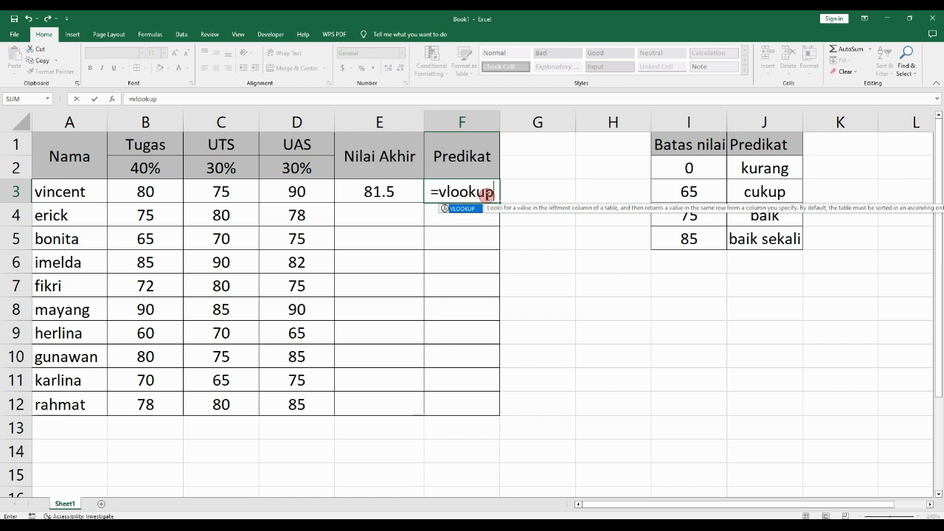
{"action": "type", "text": "("}
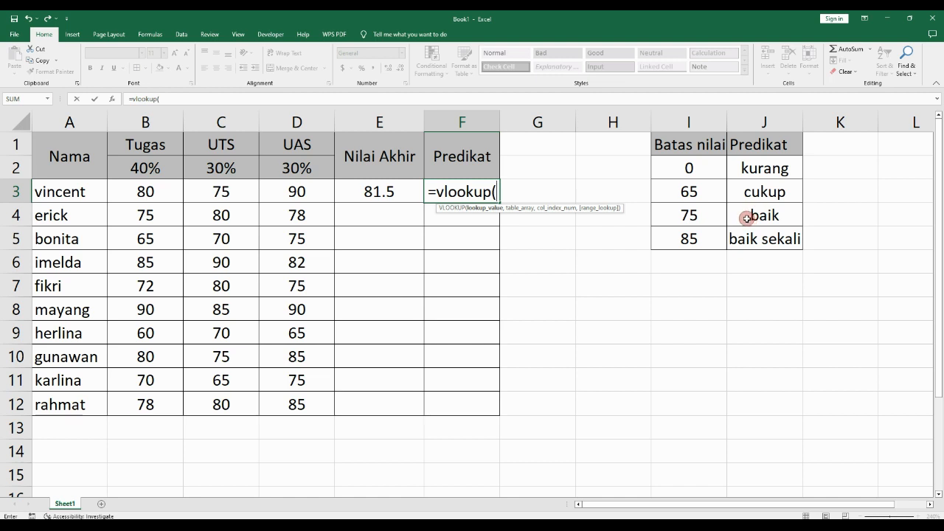
{"action": "left_click", "coordinate": [386, 191]}
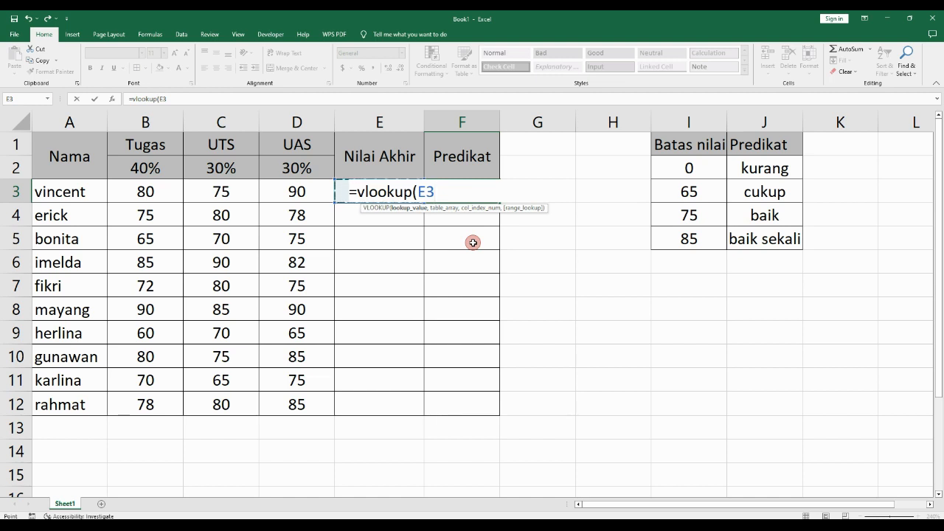
{"action": "type", "text": ","}
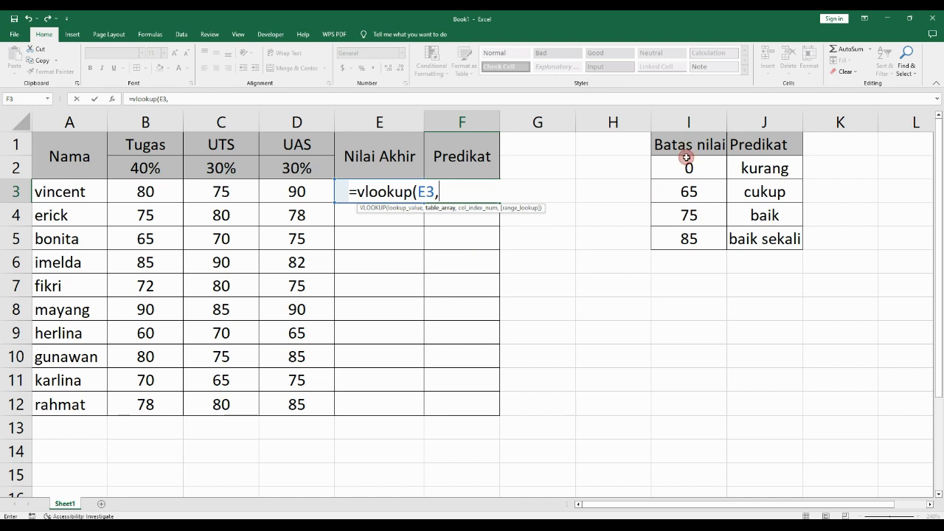
Complete the VLOOKUP in F3 with table range I2:J5, column index 2 and TRUE for approximate match
{"action": "left_click_drag", "start_coordinate": [686, 161], "coordinate": [740, 226]}
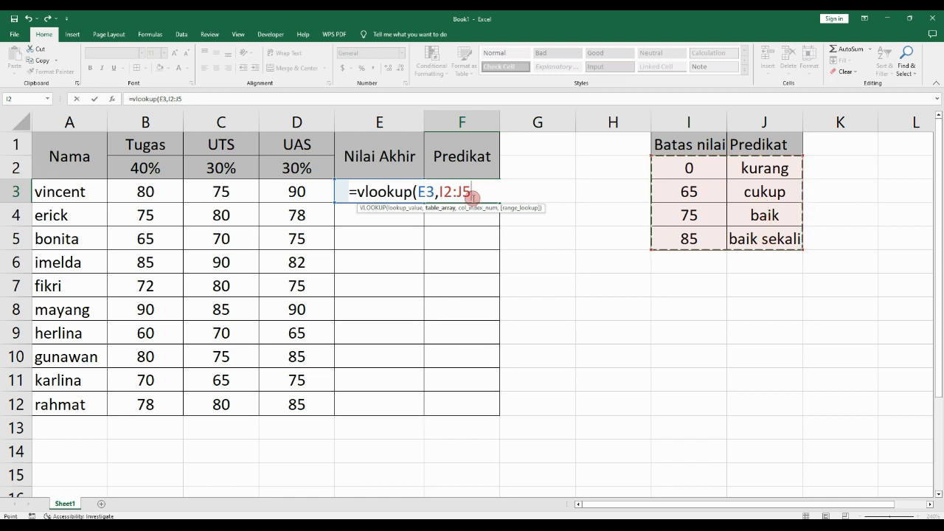
{"action": "type", "text": ","}
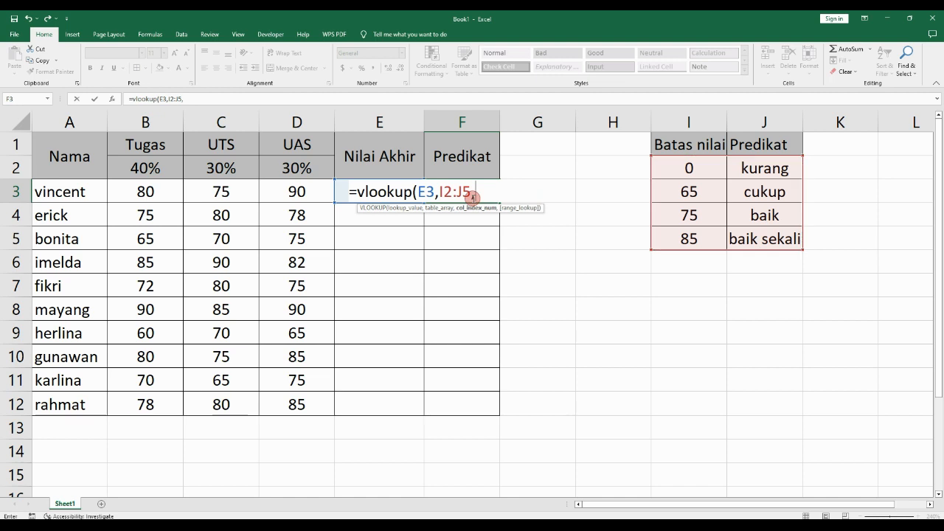
{"action": "type", "text": "2"}
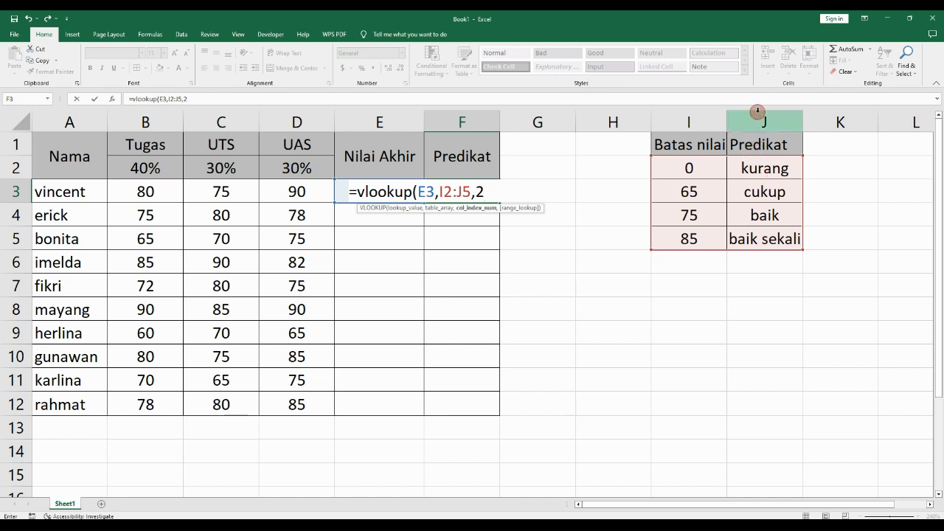
{"action": "type", "text": ","}
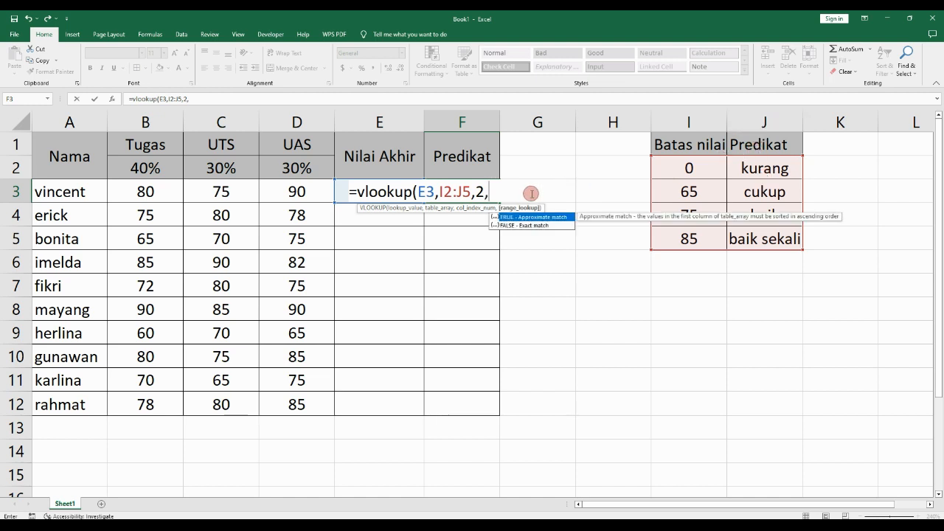
{"action": "type", "text": "true"}
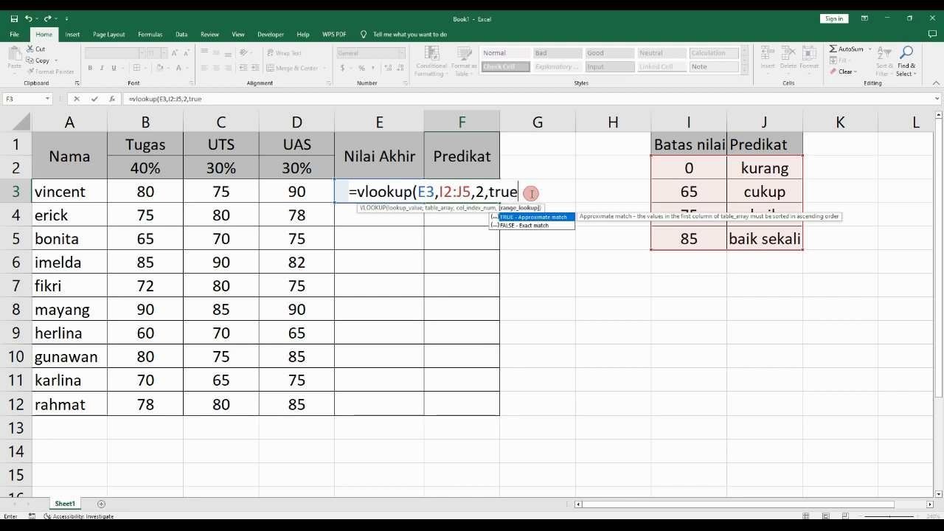
{"action": "type", "text": ")"}
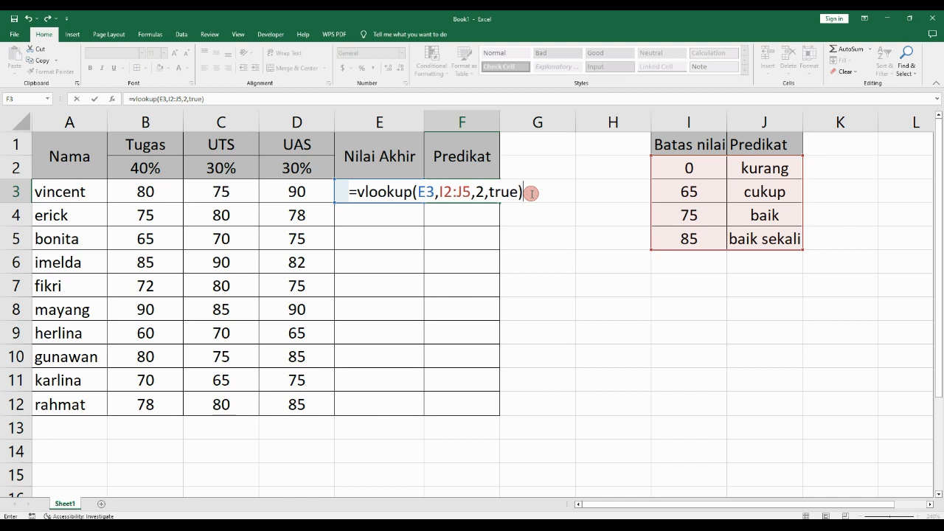
{"action": "key", "text": "Return"}
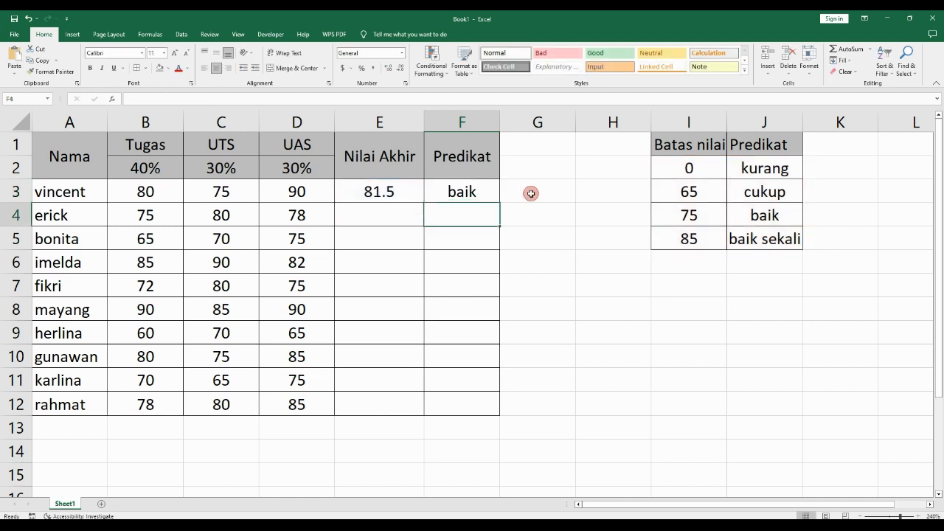
Check the Predikat in F3 against the Nilai Akhir in E3 and the Batas nilai reference table
{"action": "left_click", "coordinate": [476, 192]}
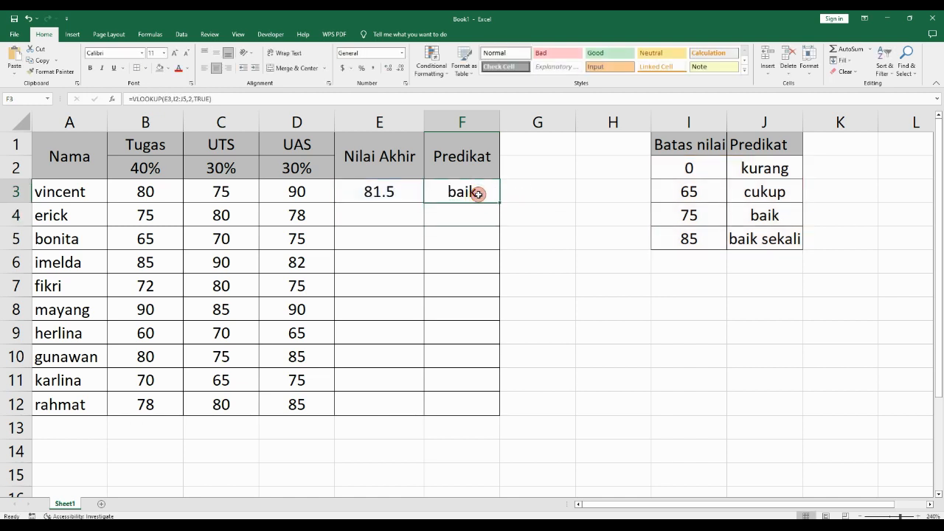
{"action": "left_click", "coordinate": [781, 219]}
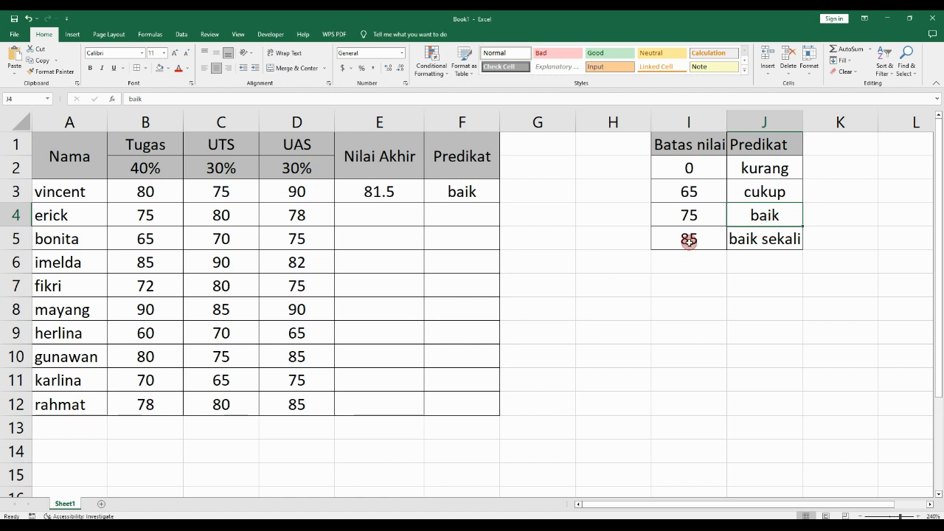
{"action": "left_click", "coordinate": [742, 241]}
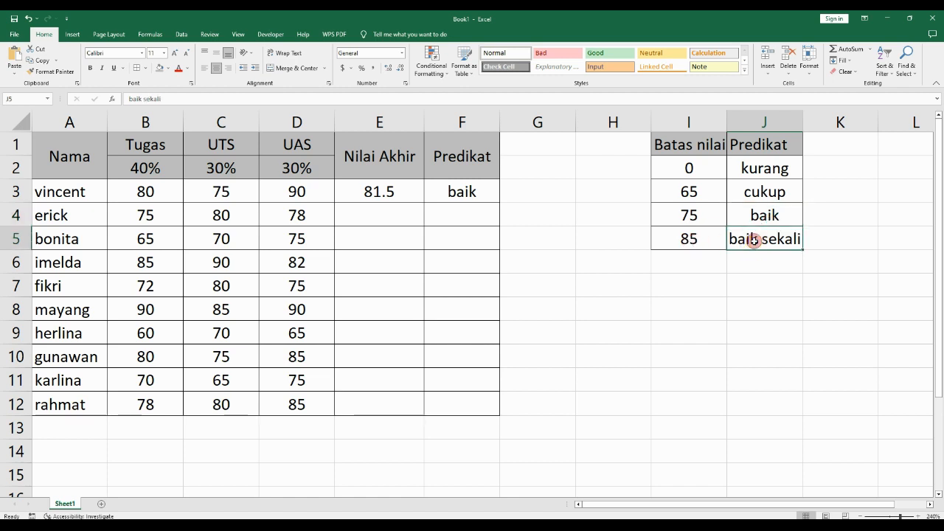
{"action": "left_click", "coordinate": [410, 214]}
{"action": "left_click", "coordinate": [404, 192]}
{"action": "left_click", "coordinate": [442, 191]}
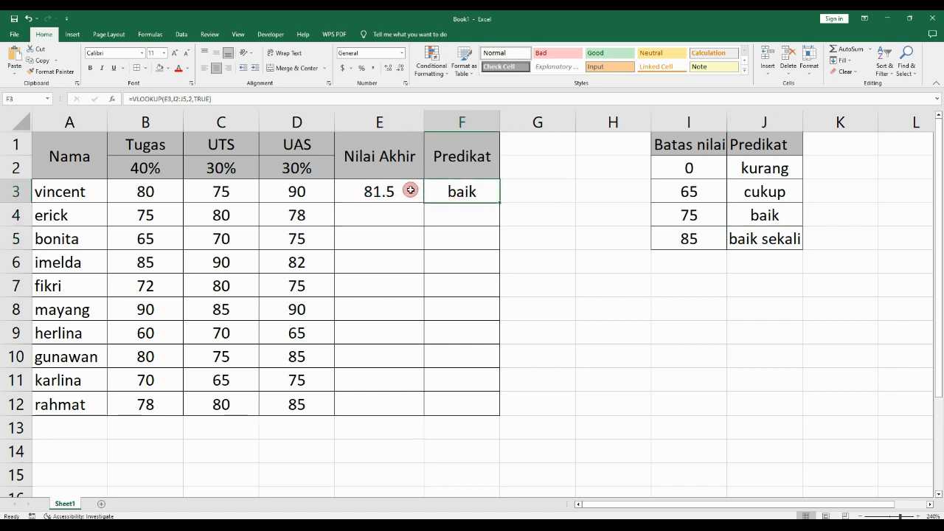
{"action": "left_click", "coordinate": [410, 190]}
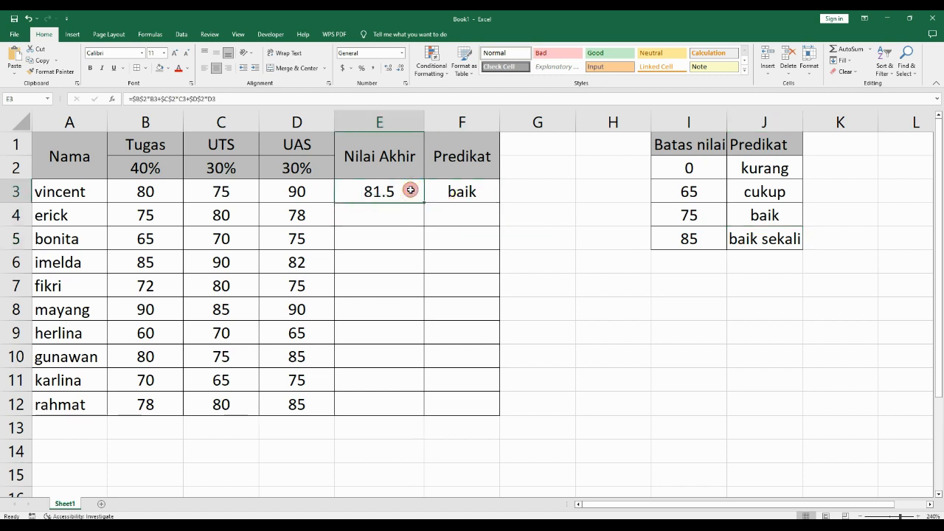
{"action": "left_click", "coordinate": [457, 192]}
{"action": "left_click", "coordinate": [408, 192]}
{"action": "left_click", "coordinate": [440, 192]}
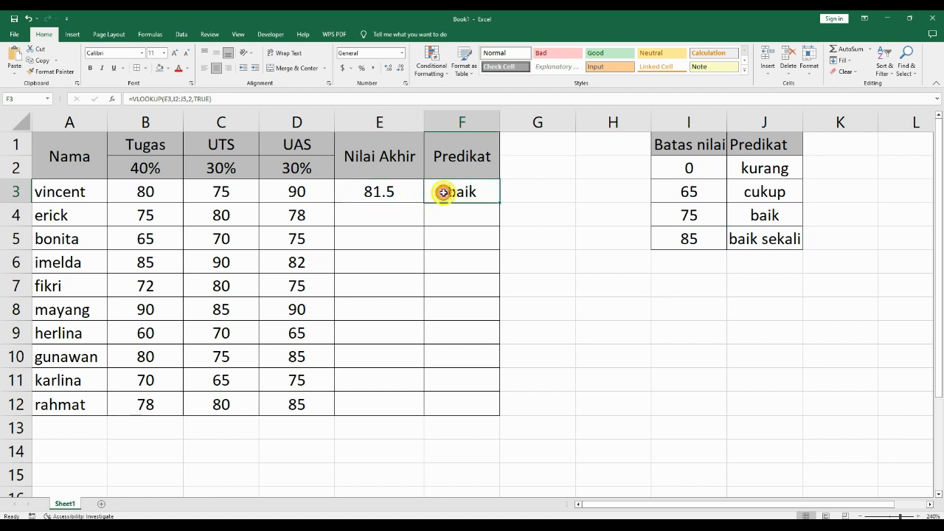
Fill the Nilai Akhir formula from E3 down to E12, and review the absolute weight references in E3's formula
{"action": "left_click", "coordinate": [408, 193]}
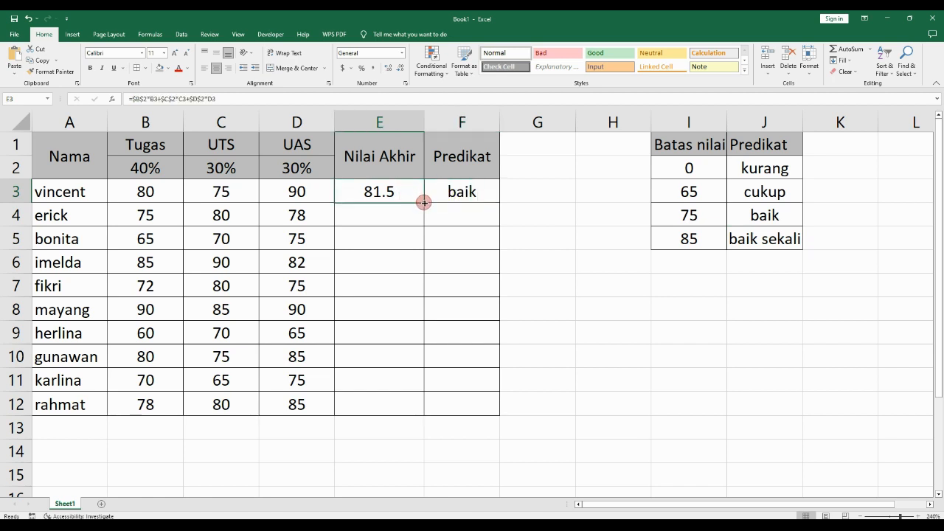
{"action": "left_click_drag", "start_coordinate": [424, 202], "coordinate": [420, 408]}
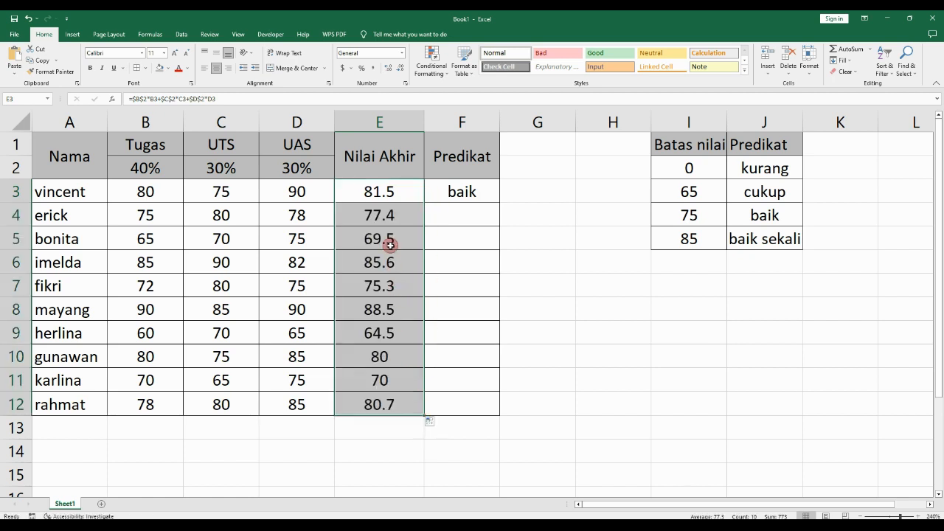
{"action": "left_click", "coordinate": [376, 192]}
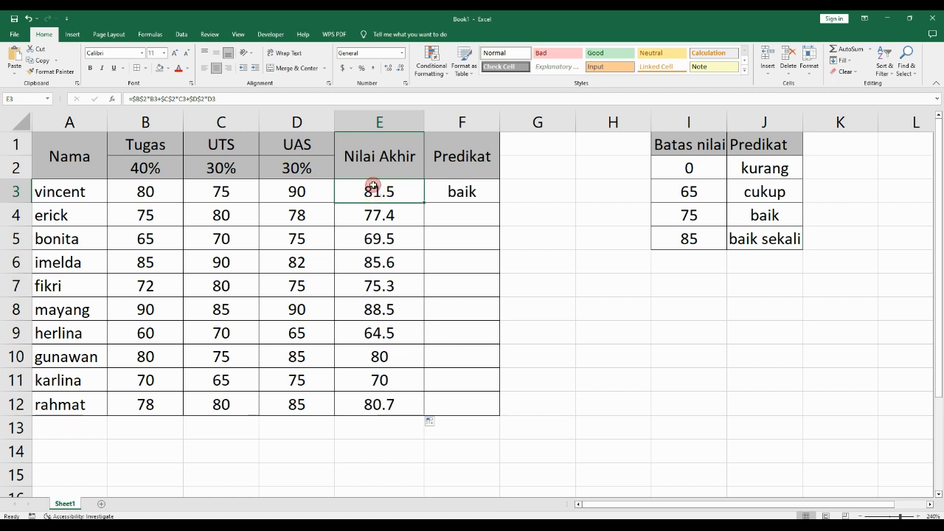
{"action": "left_click", "coordinate": [374, 191]}
{"action": "double_click", "coordinate": [374, 190]}
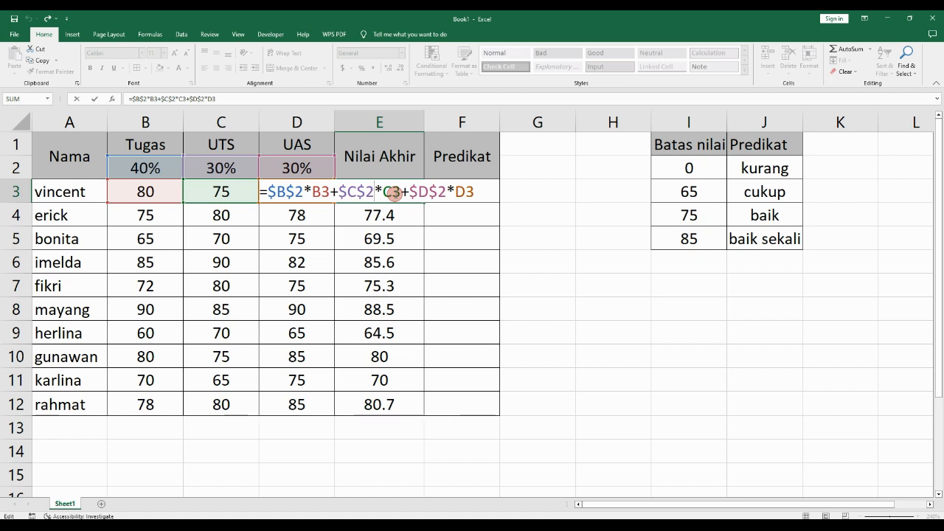
{"action": "key", "text": "Return"}
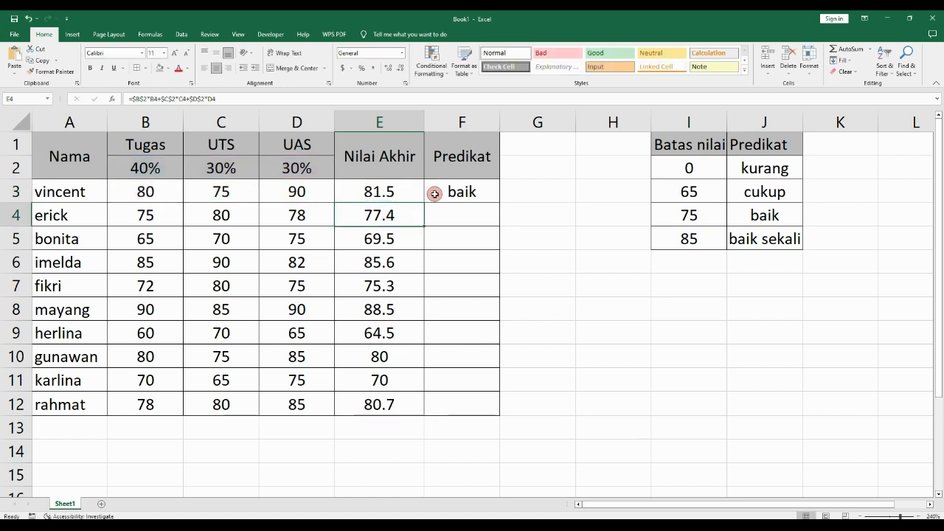
Make the table range in F3's VLOOKUP formula absolute as $I$2:$J$5
{"action": "double_click", "coordinate": [462, 194]}
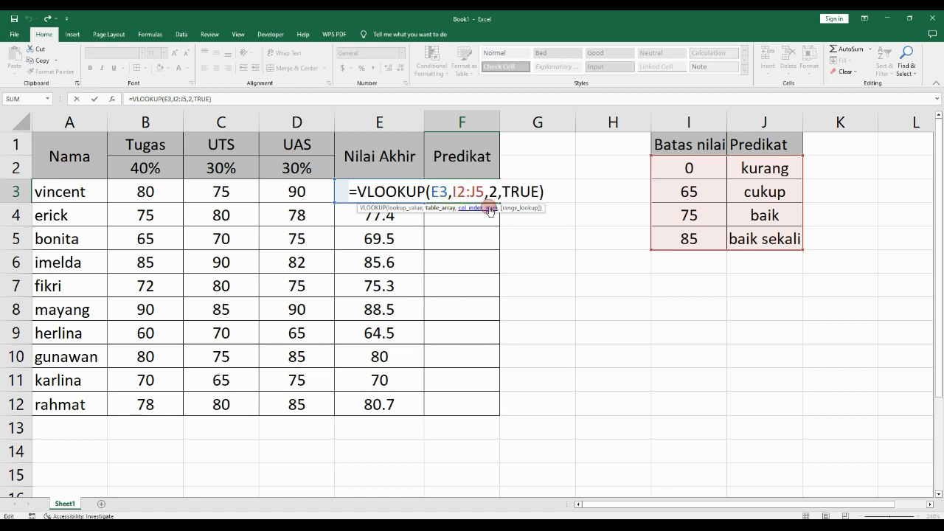
{"action": "type", "text": "$I"}
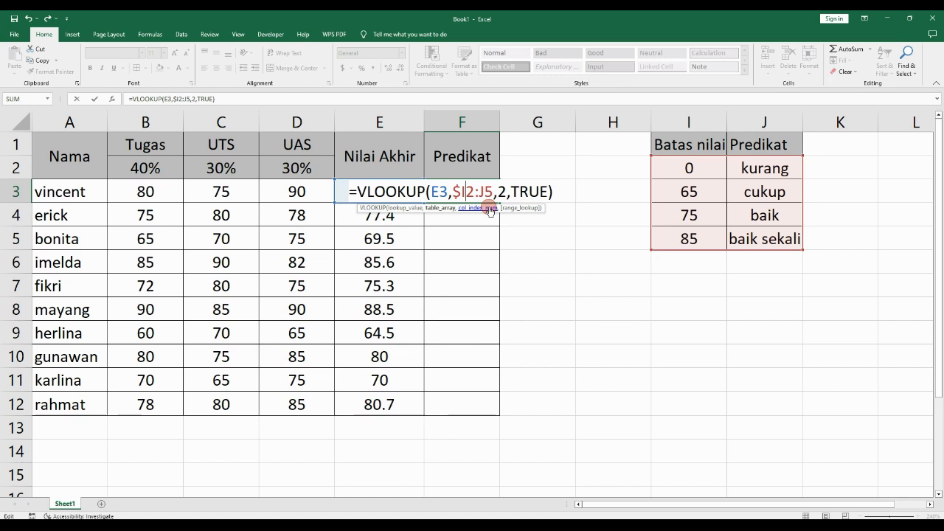
{"action": "type", "text": "$"}
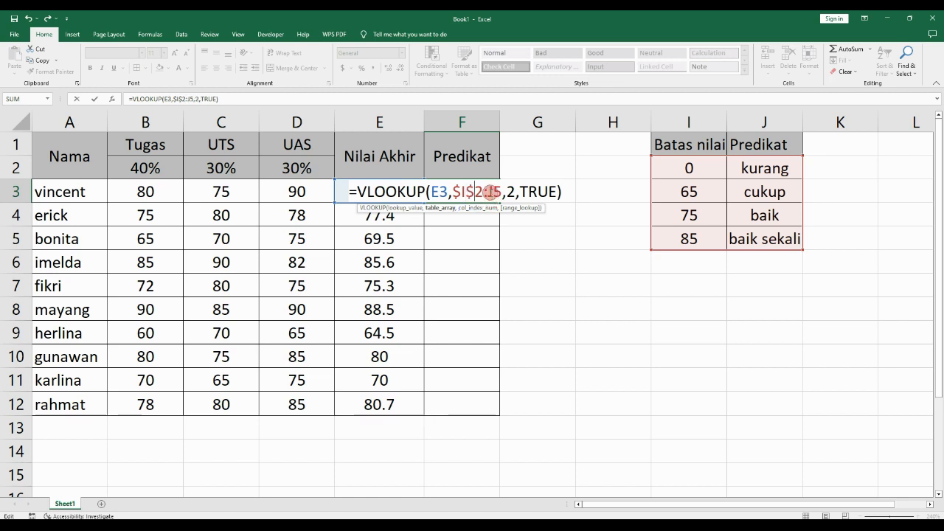
{"action": "left_click", "coordinate": [491, 192]}
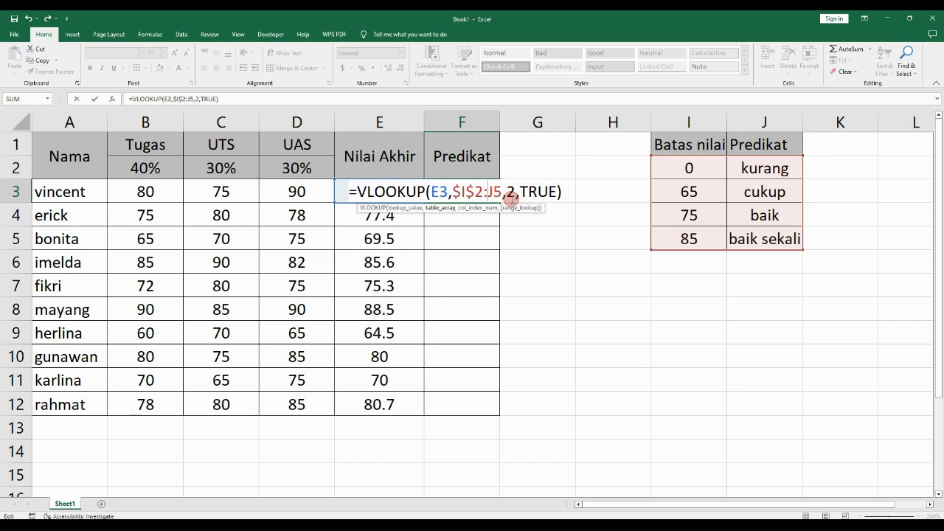
{"action": "type", "text": "$"}
{"action": "key", "text": "Right"}
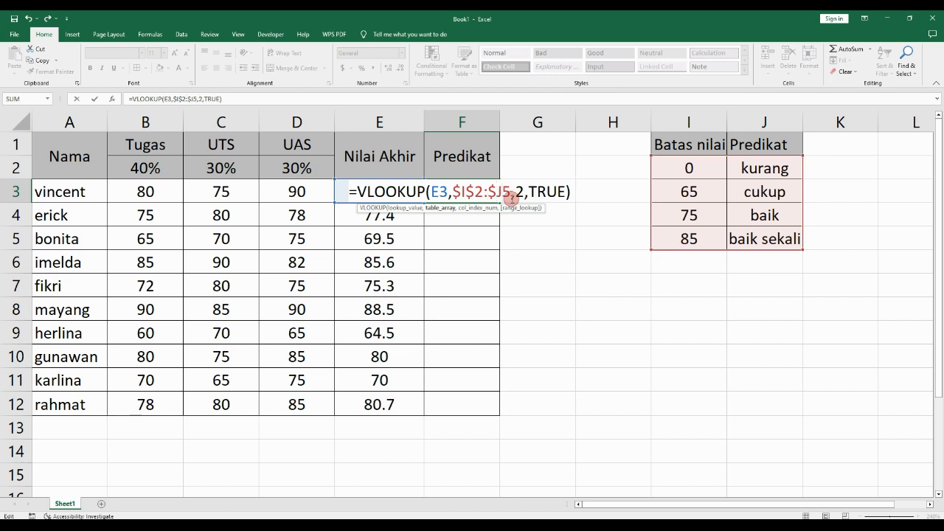
{"action": "type", "text": "$"}
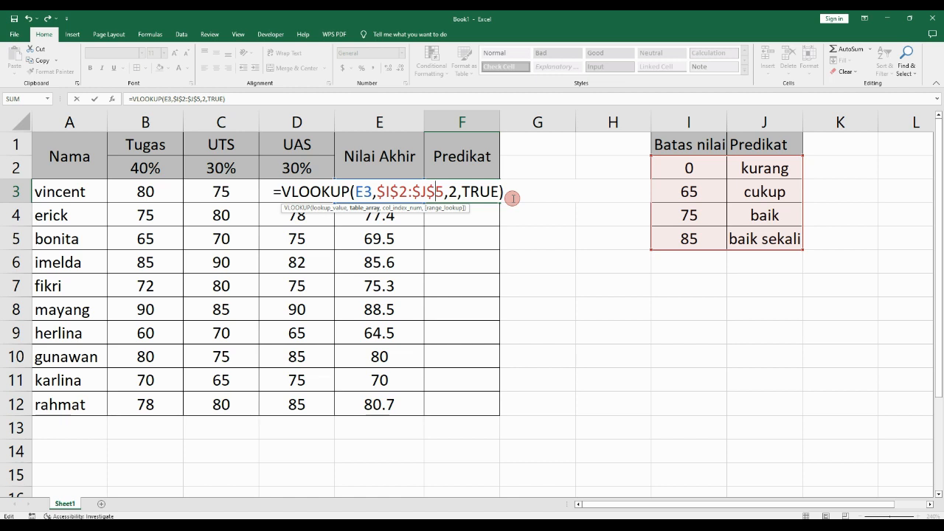
{"action": "key", "text": "Return"}
Fill the Predikat VLOOKUP formula from F3 down to F12, and review the references in F3's formula
{"action": "left_click", "coordinate": [490, 197]}
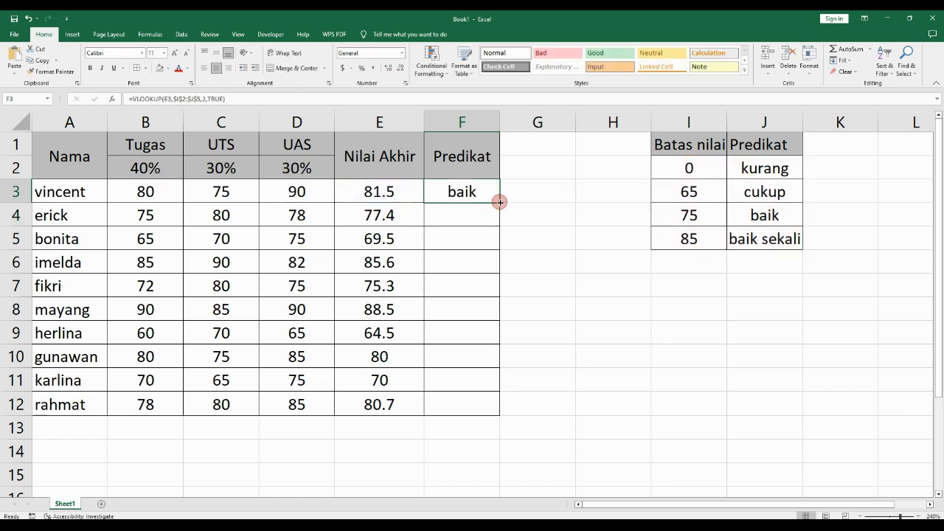
{"action": "left_click_drag", "start_coordinate": [499, 201], "coordinate": [501, 413]}
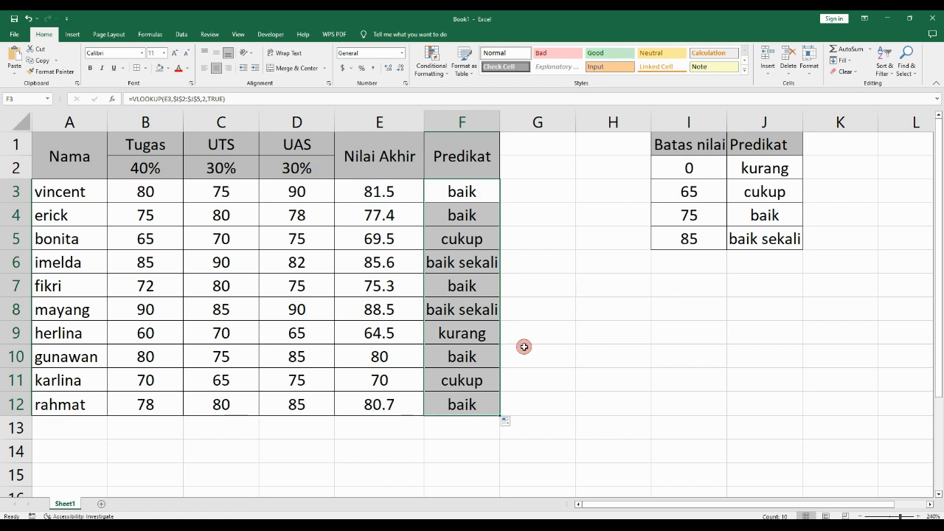
{"action": "left_click", "coordinate": [539, 266]}
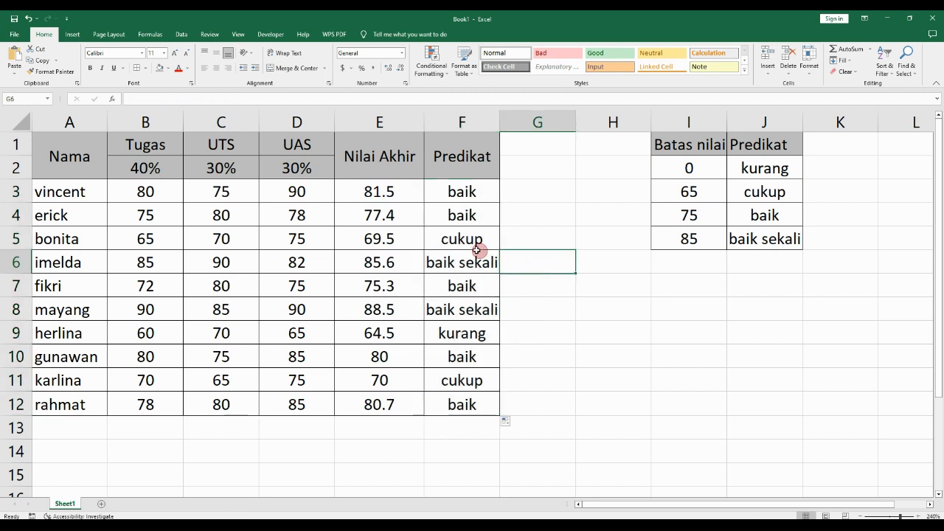
{"action": "left_click", "coordinate": [393, 190]}
{"action": "left_click", "coordinate": [461, 193]}
{"action": "double_click", "coordinate": [459, 193]}
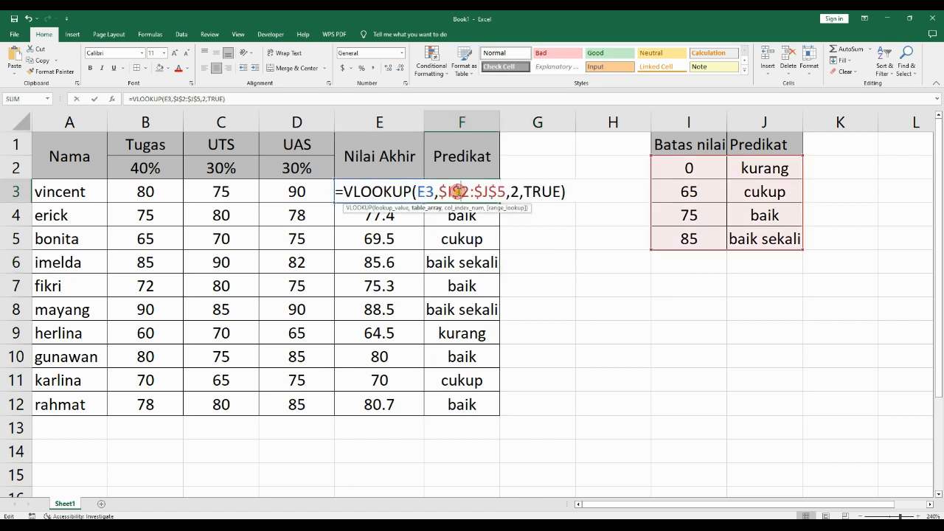
{"action": "key", "text": "Return"}
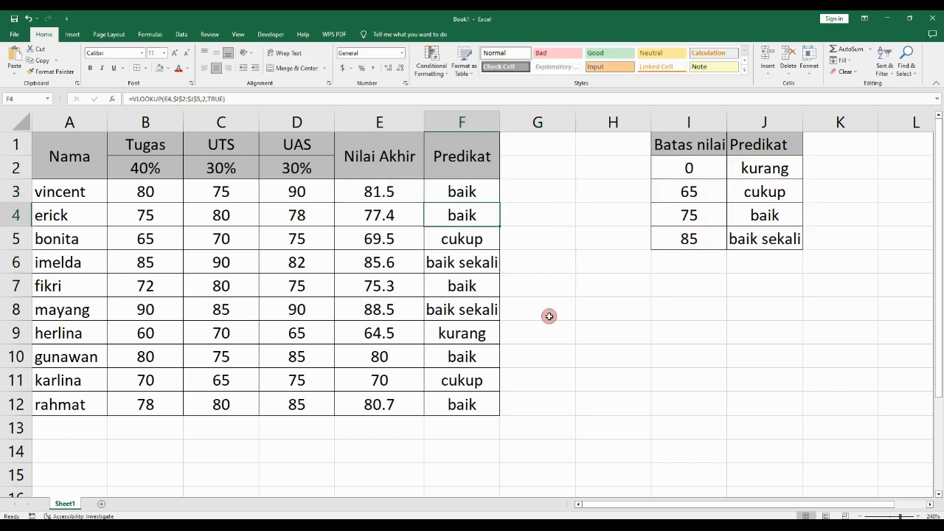